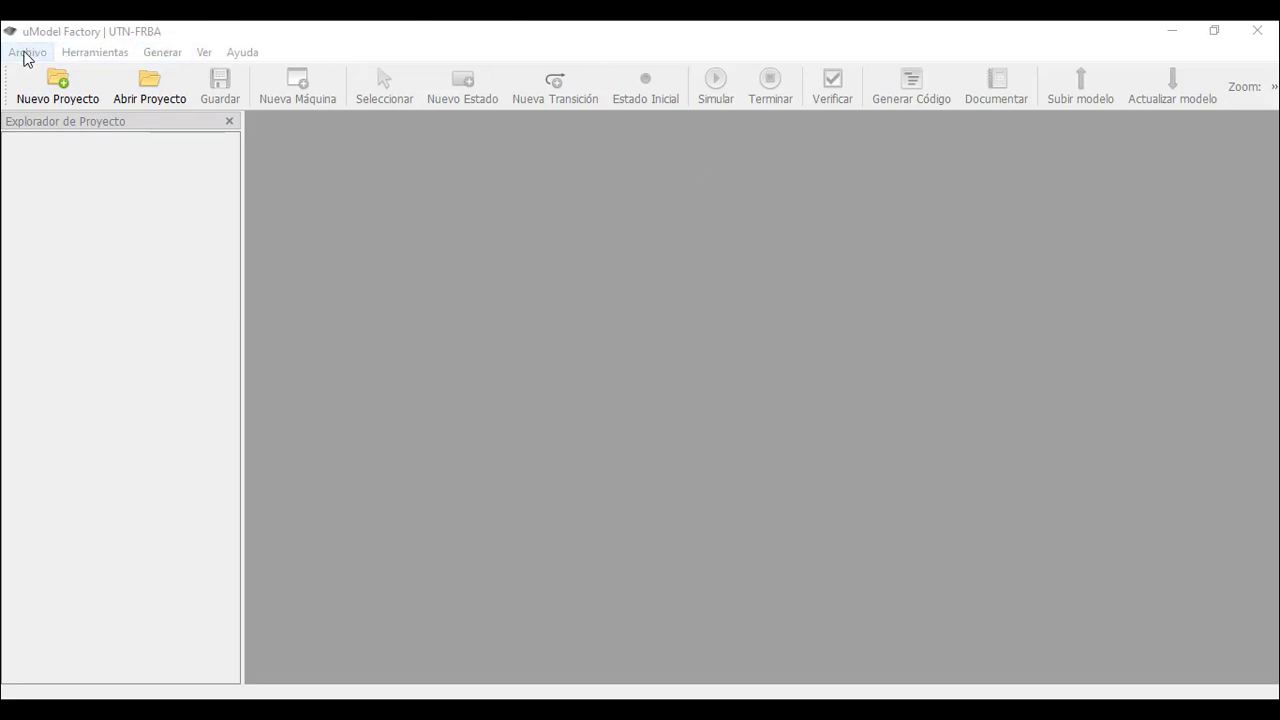
pyautogui.click(30, 55)
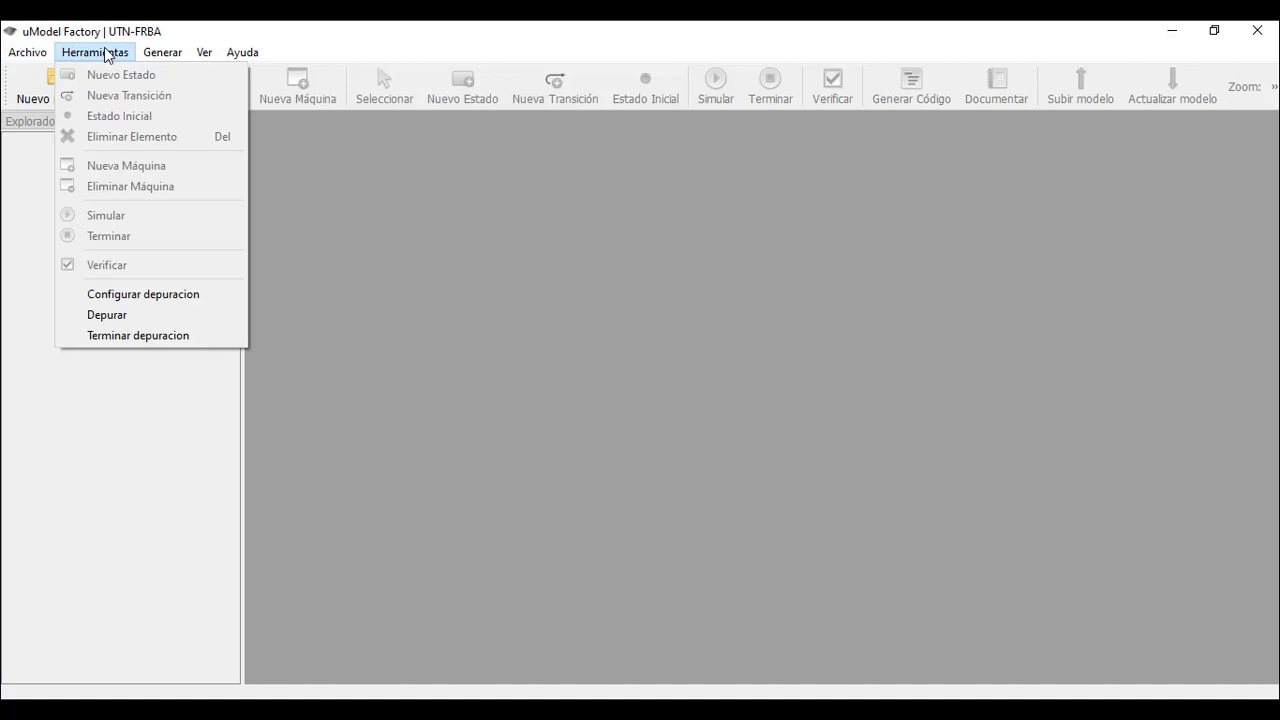
pyautogui.click(265, 33)
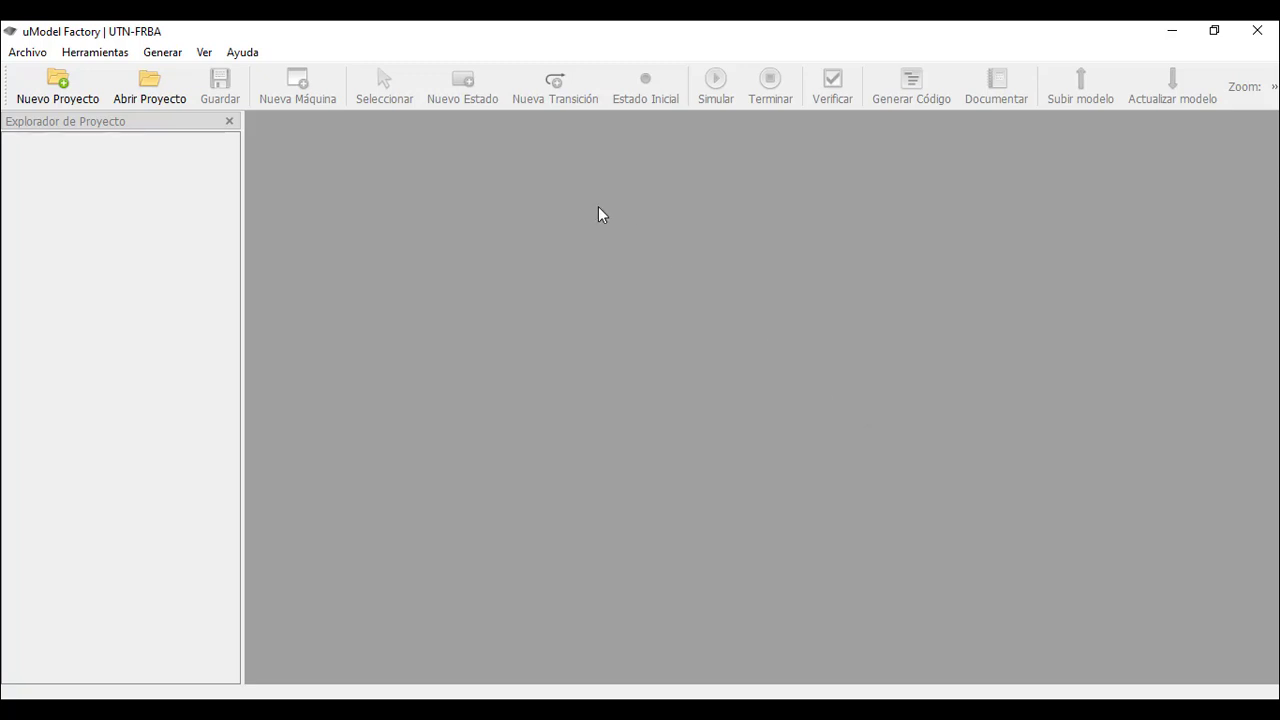
# Create a new project named primerProyecto with Nosotros as its author, keeping the default location
pyautogui.click(62, 88)
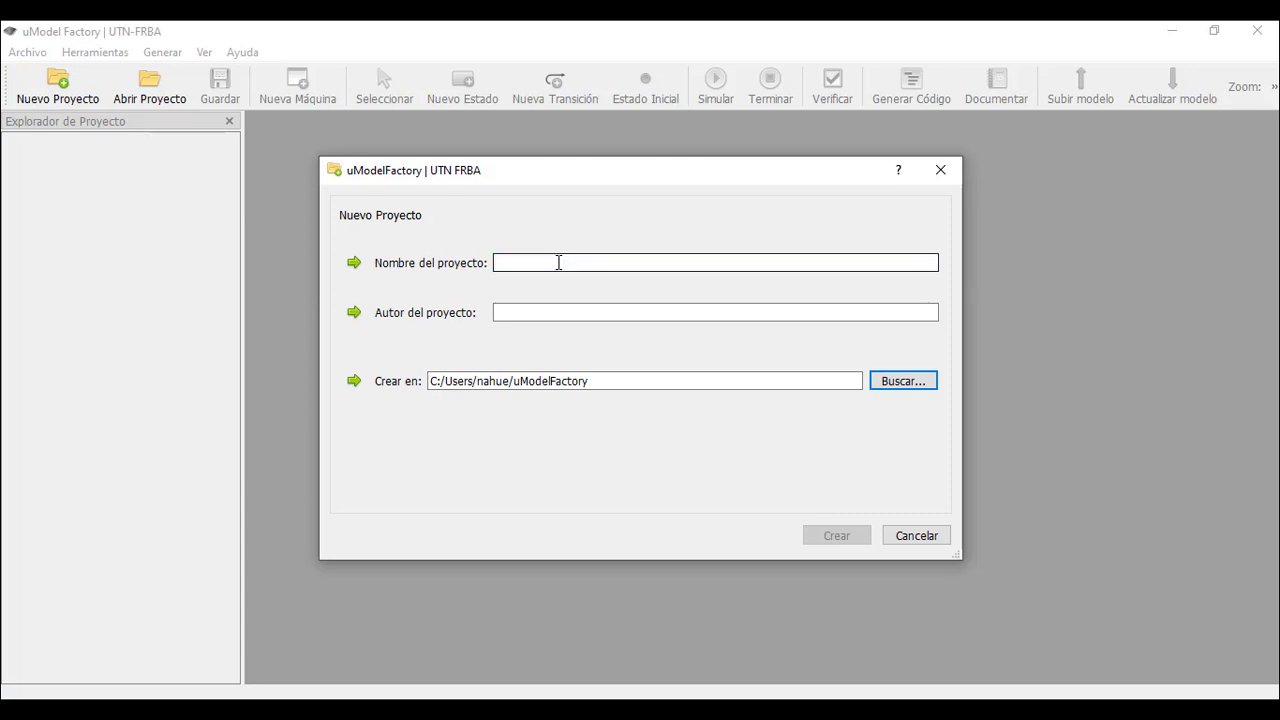
pyautogui.write('primerP')
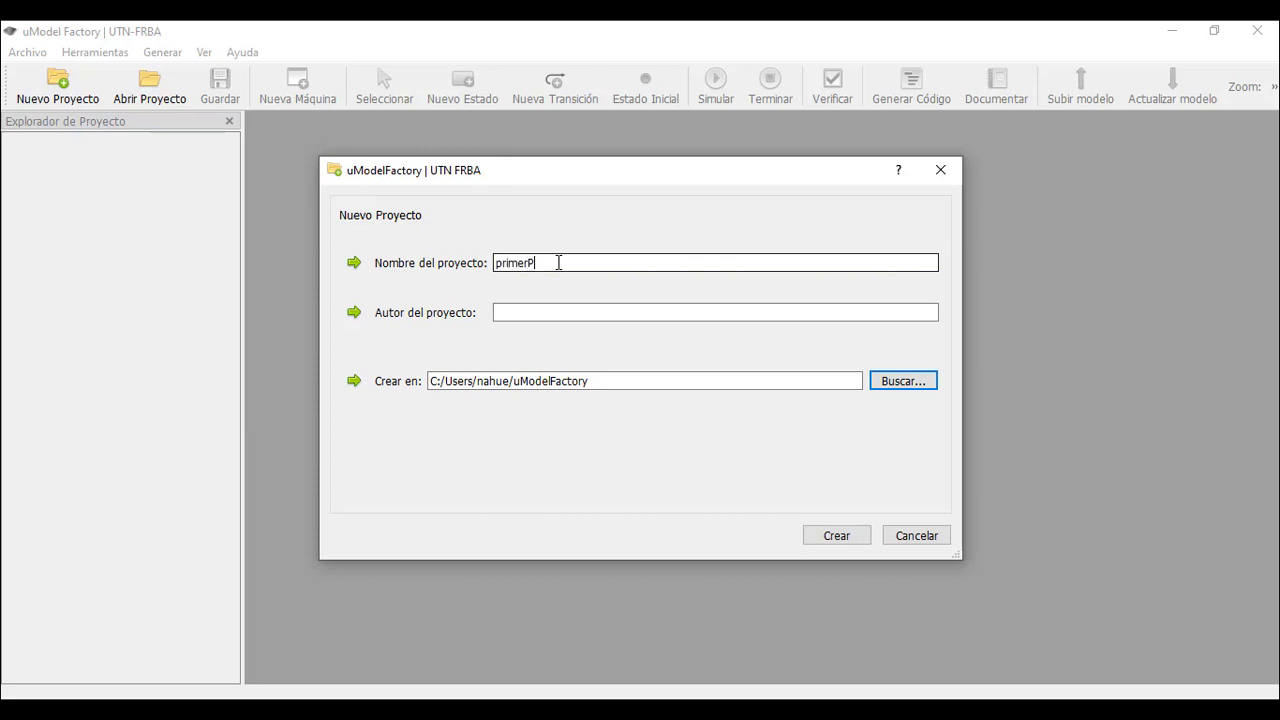
pyautogui.write('royecto')
pyautogui.press('Tab')
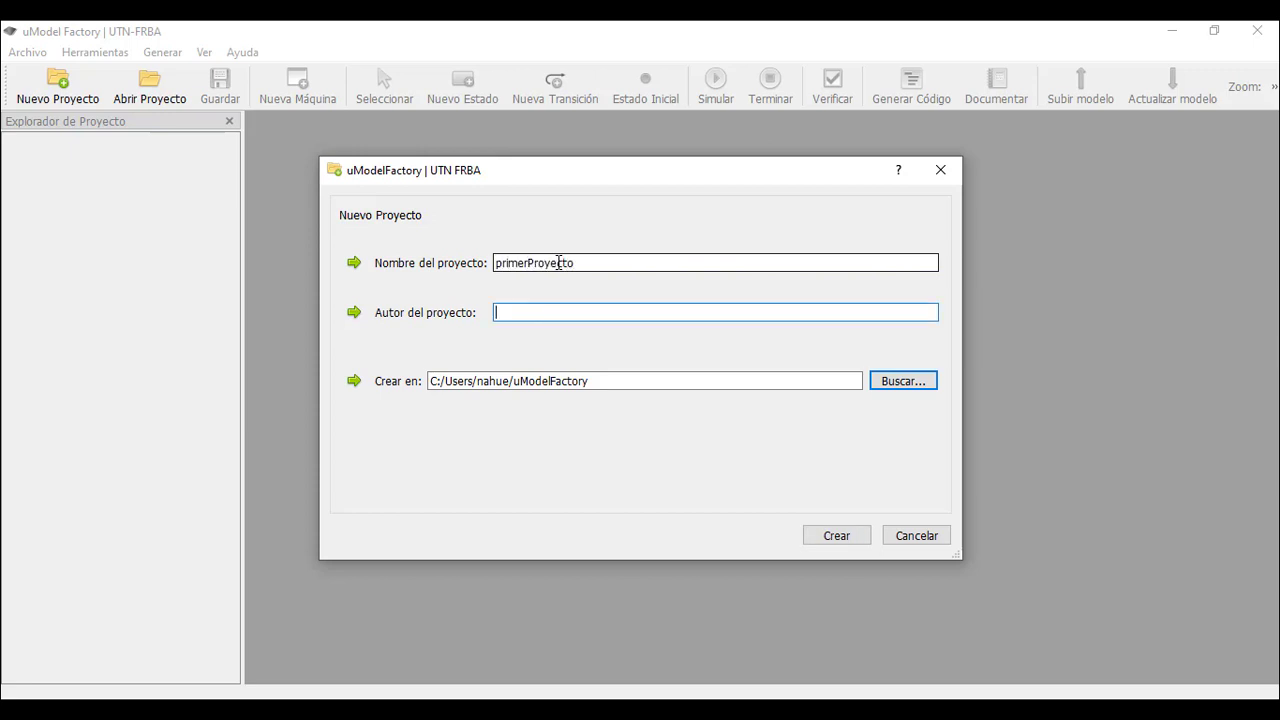
pyautogui.write('Nosotros')
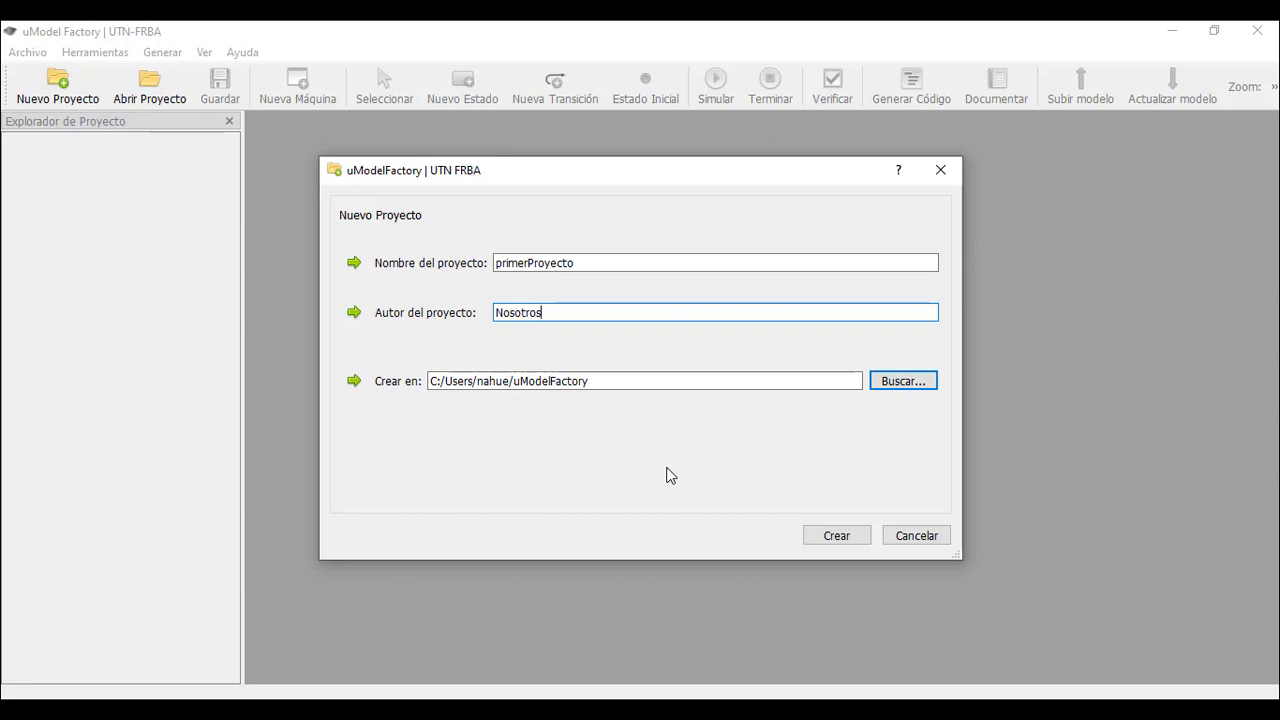
pyautogui.click(835, 537)
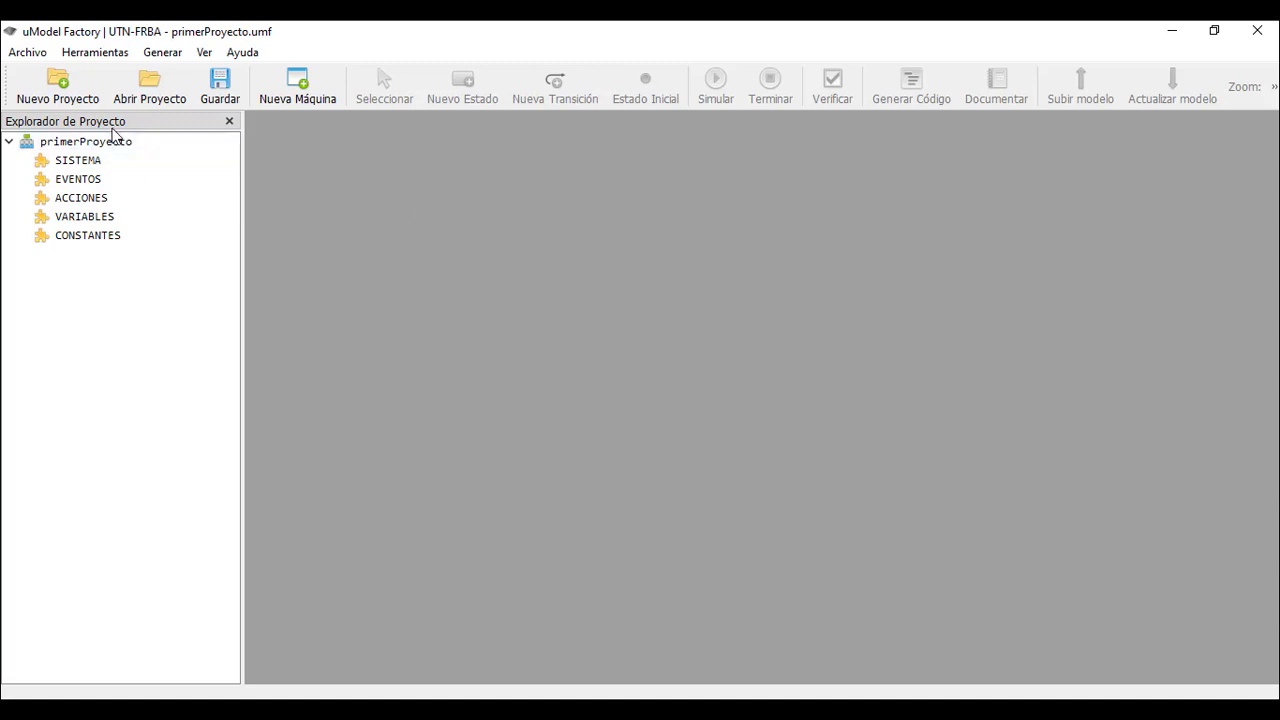
# Add a new state machine named Led to the project
pyautogui.click(90, 163)
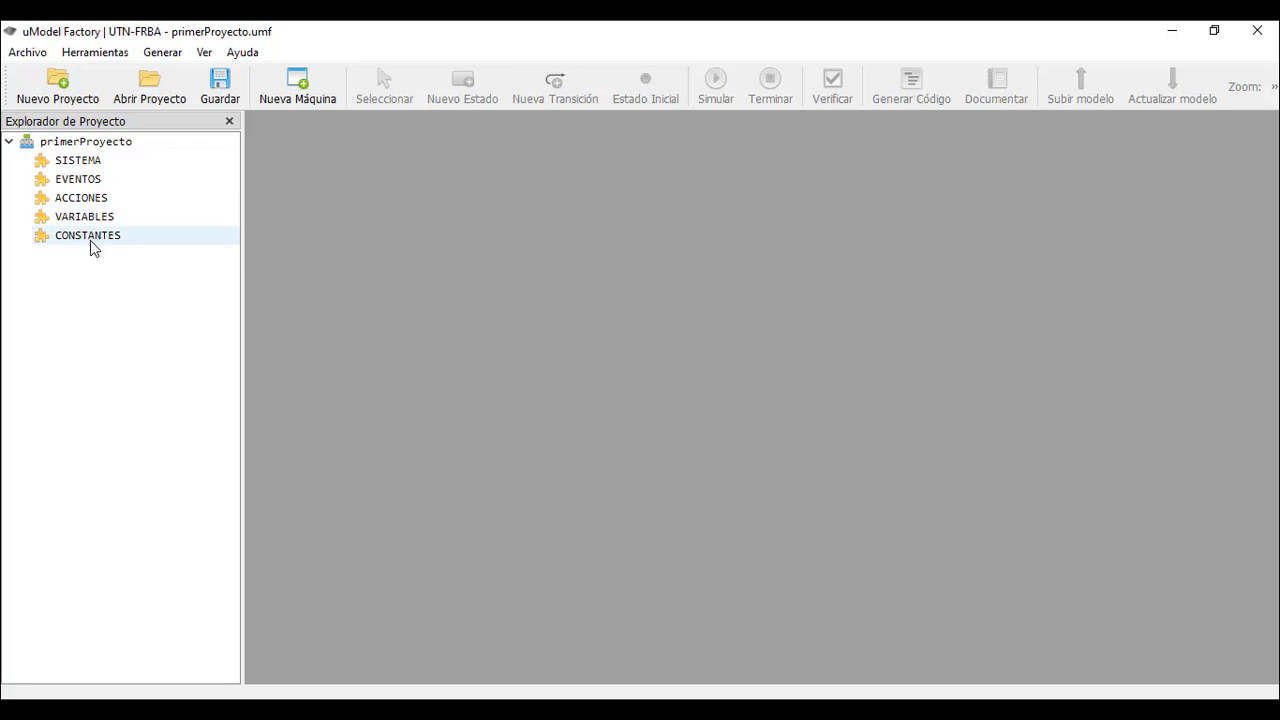
pyautogui.click(296, 86)
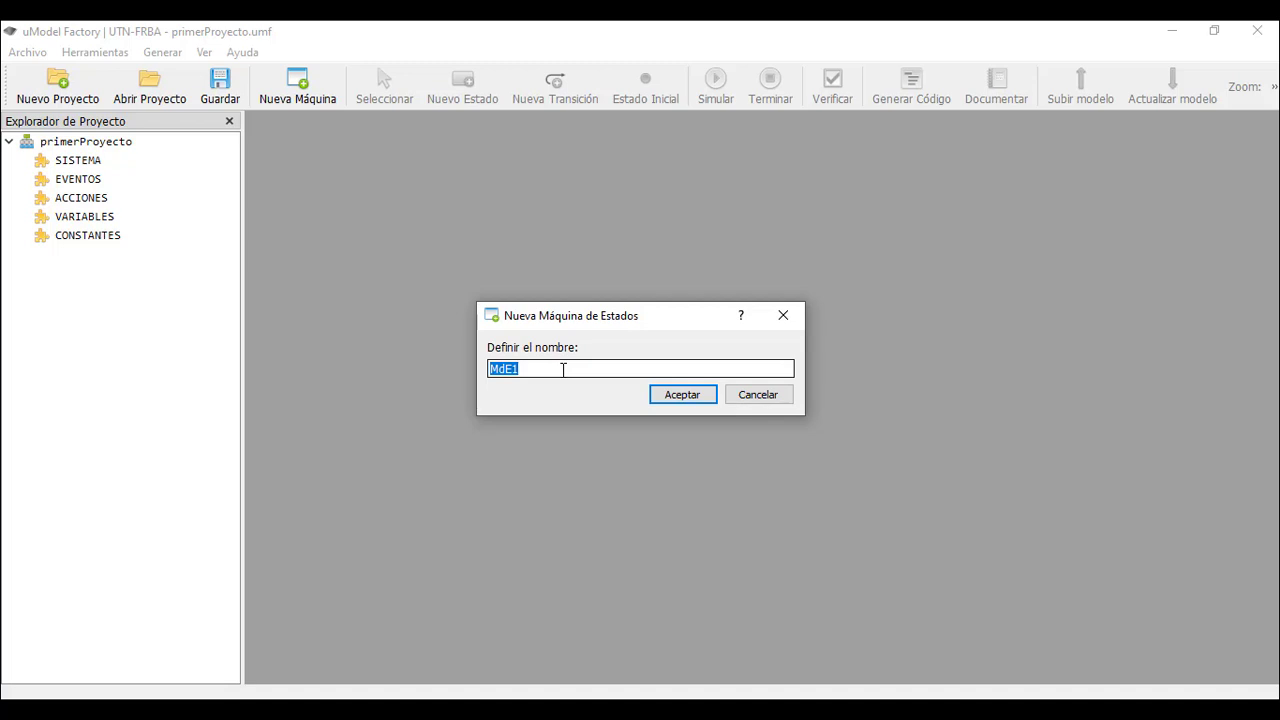
pyautogui.write('Leds')
pyautogui.press('BackSpace')
pyautogui.click(667, 392)
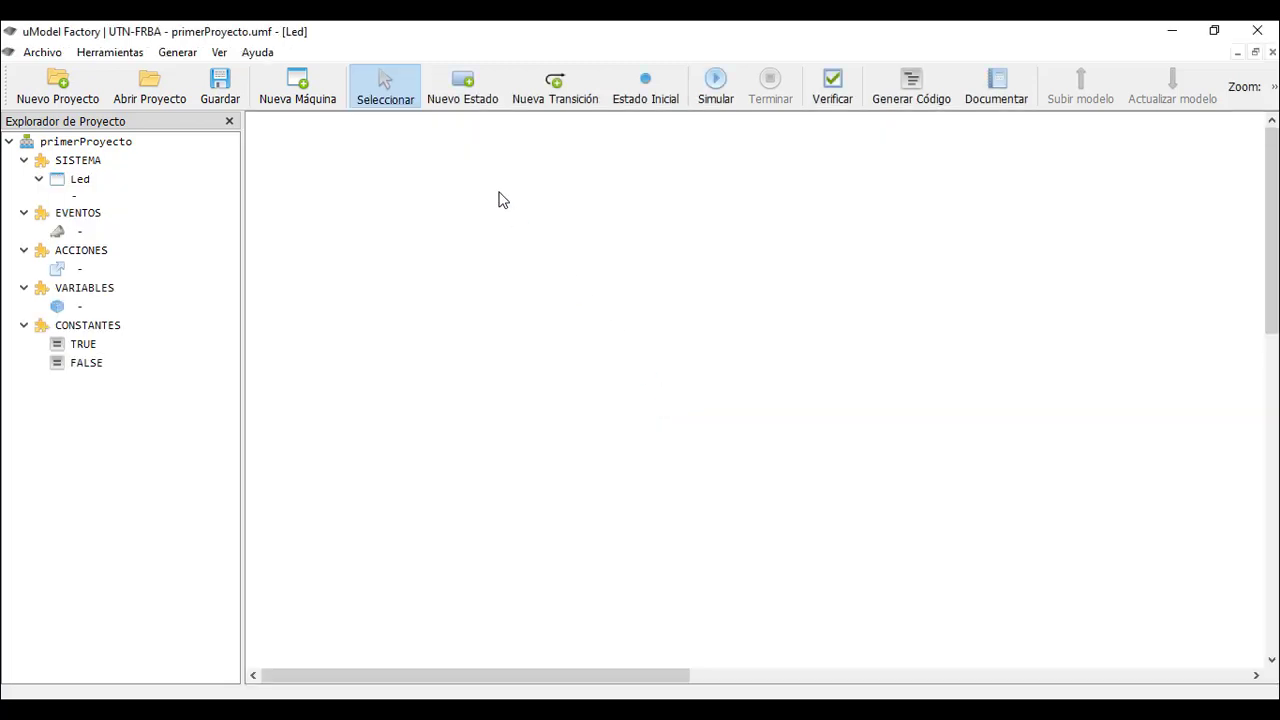
# Place a new state named APAGADO in the upper-left part of the Led diagram
pyautogui.click(478, 100)
pyautogui.click(492, 252)
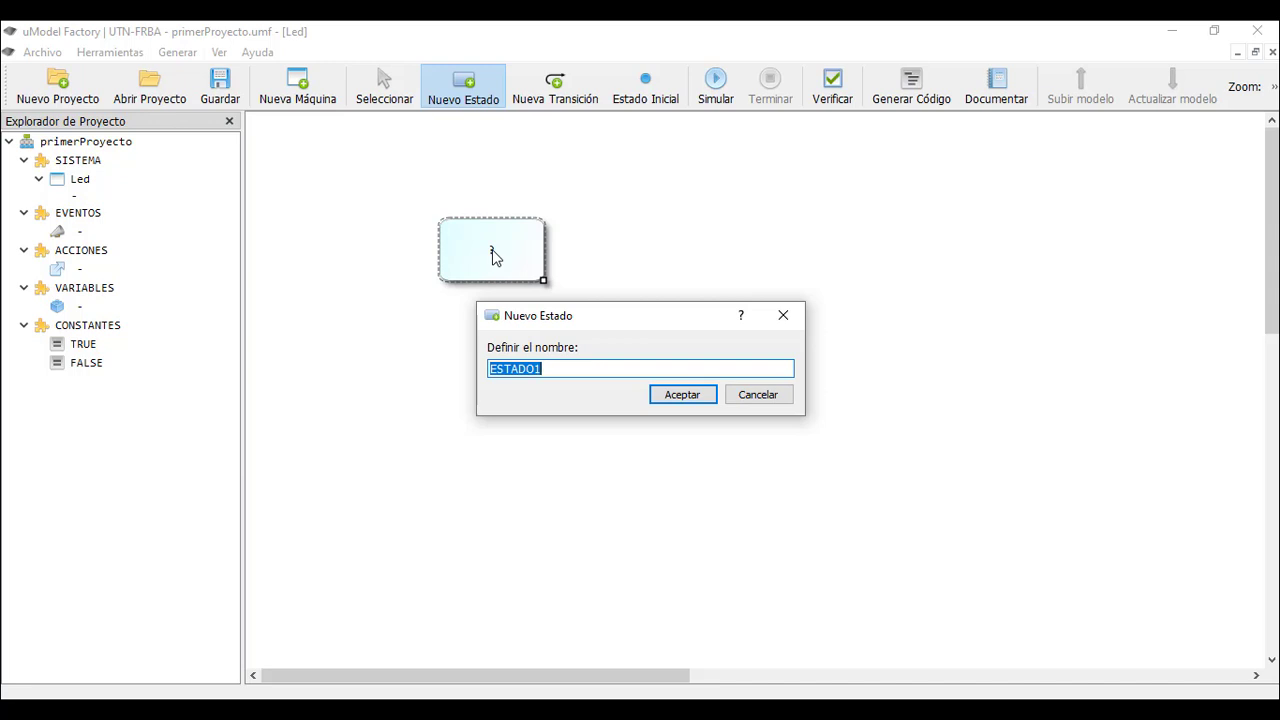
pyautogui.write('APAGADO')
pyautogui.click(683, 395)
# Place a second state named ENCENDIDO below and to the right of APAGADO in the Led diagram
pyautogui.click(463, 86)
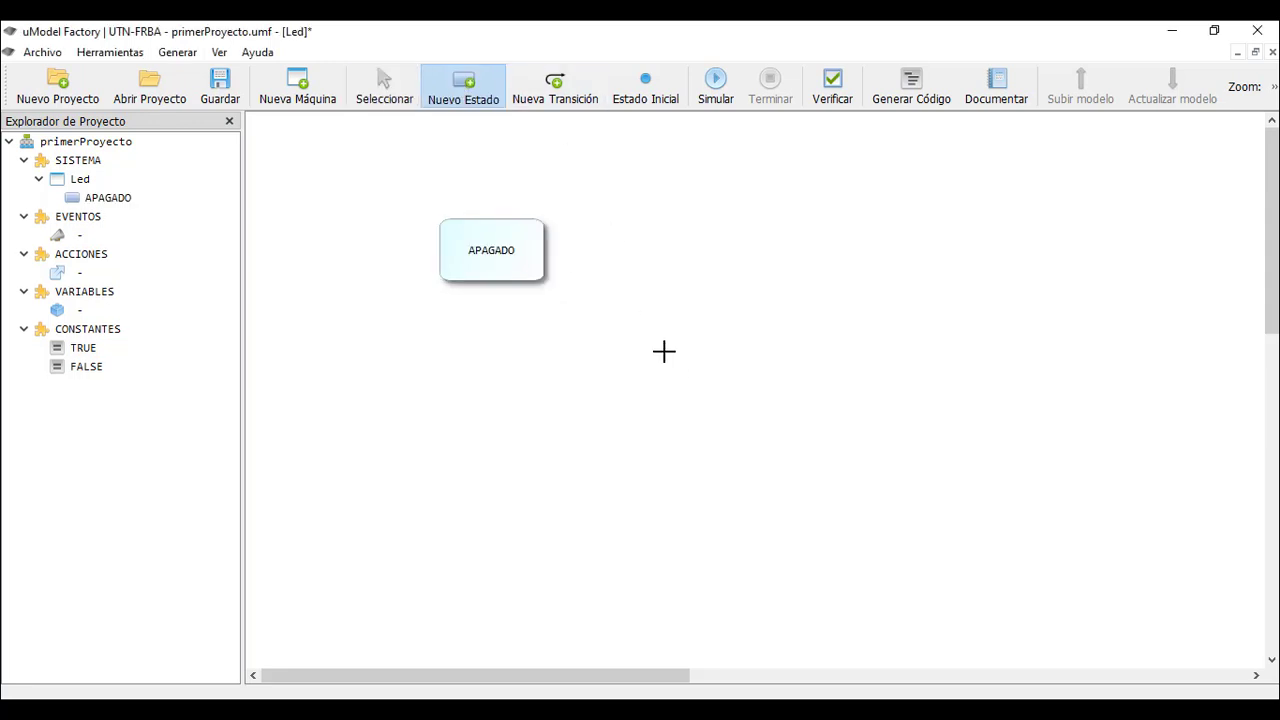
pyautogui.click(684, 381)
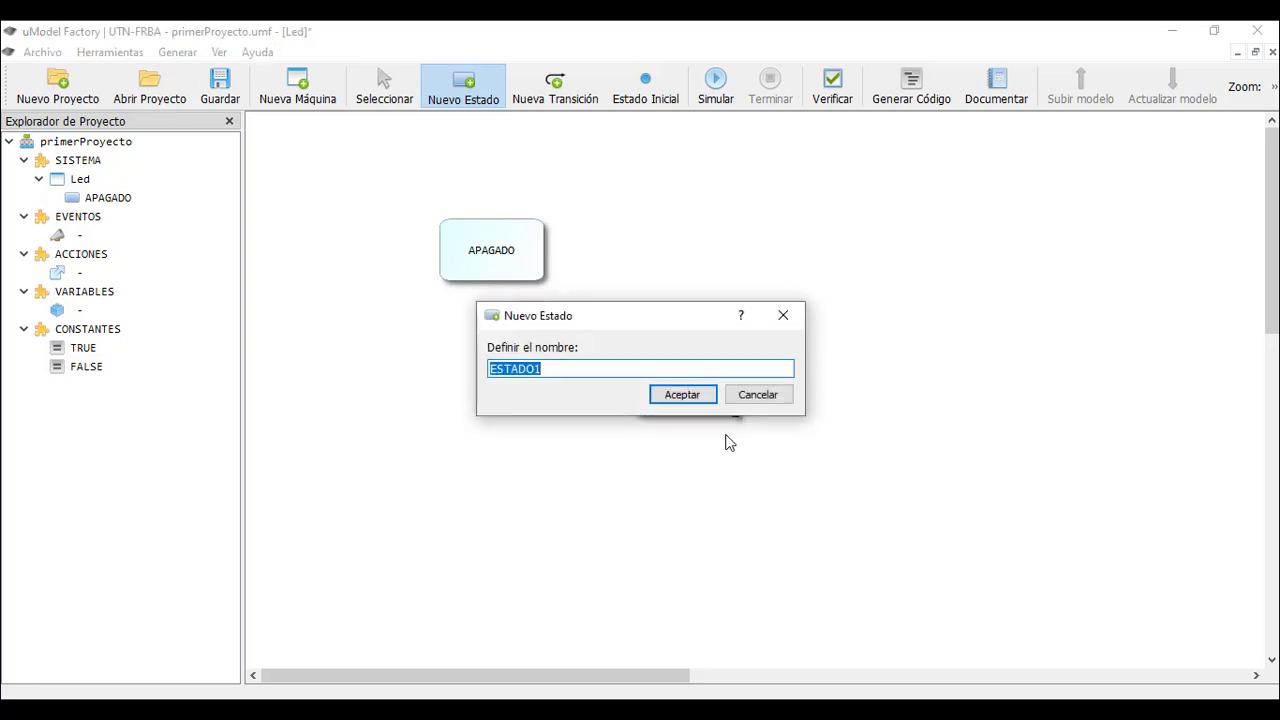
pyautogui.write('ENCENDIDO')
pyautogui.press('Return')
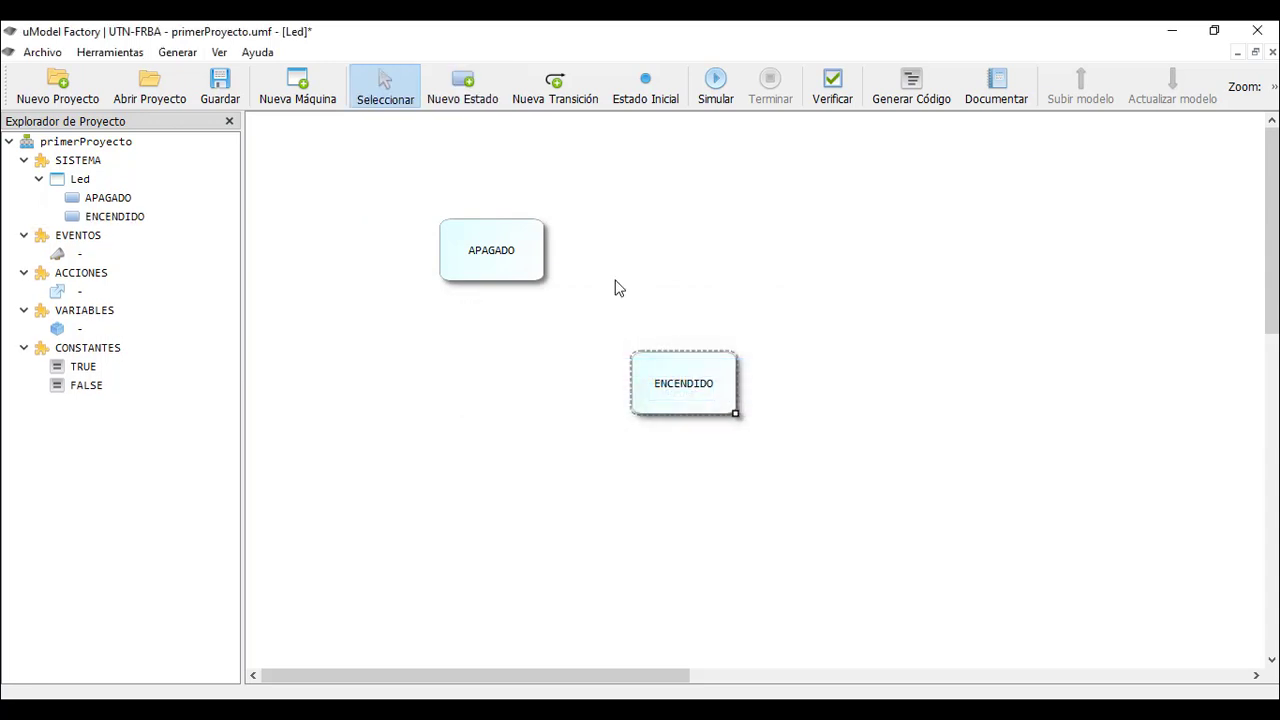
# Edit the APAGADO state and change its color to orange
pyautogui.doubleClick(507, 249)
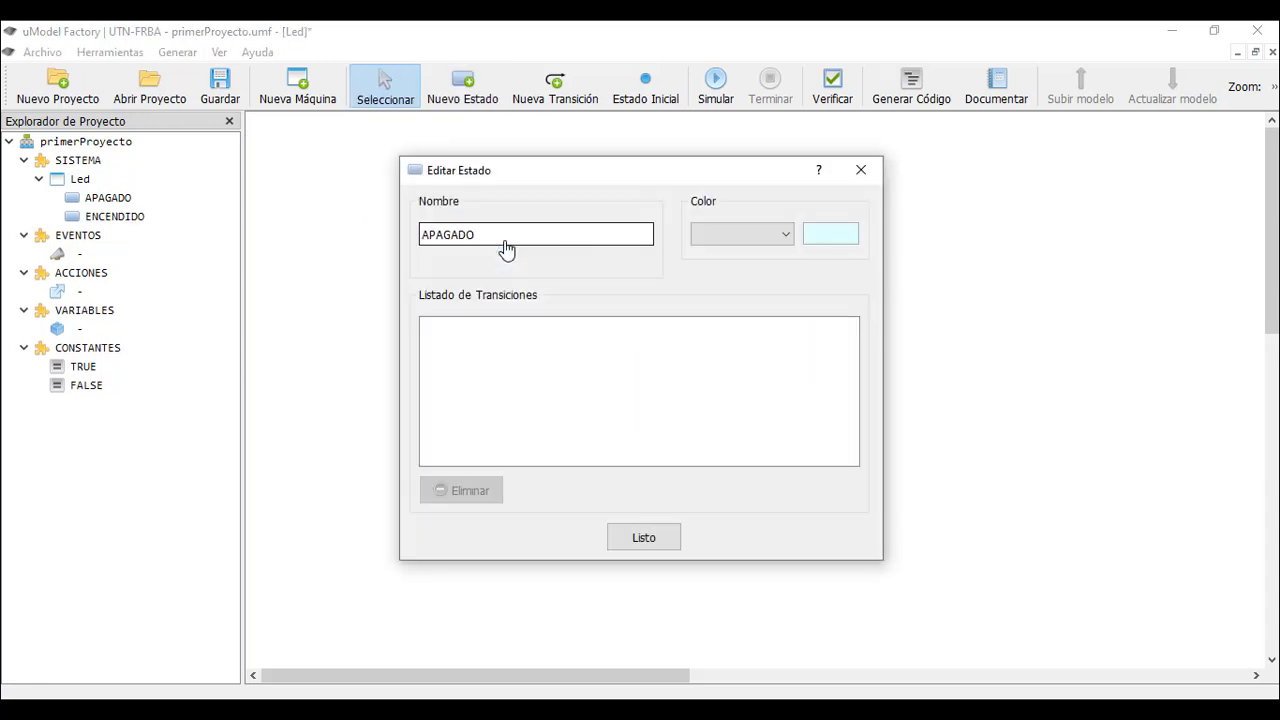
pyautogui.moveTo(500, 237); pyautogui.dragTo(415, 238)
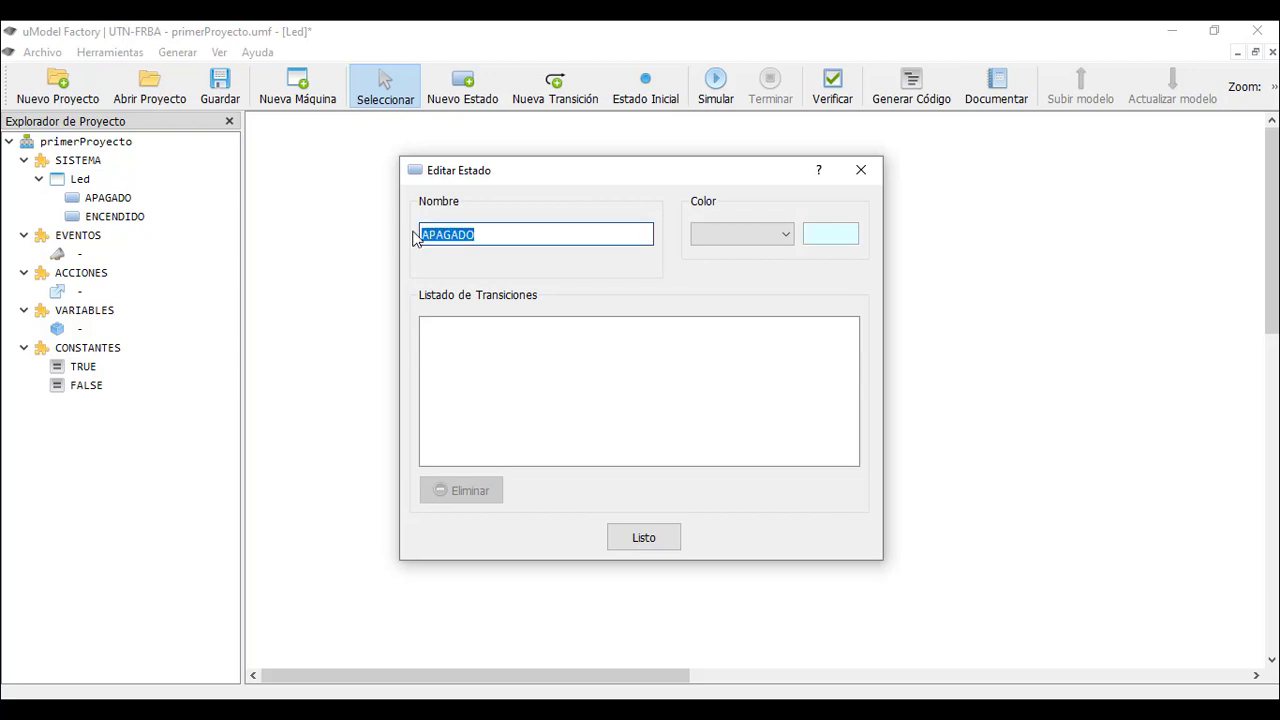
pyautogui.click(774, 243)
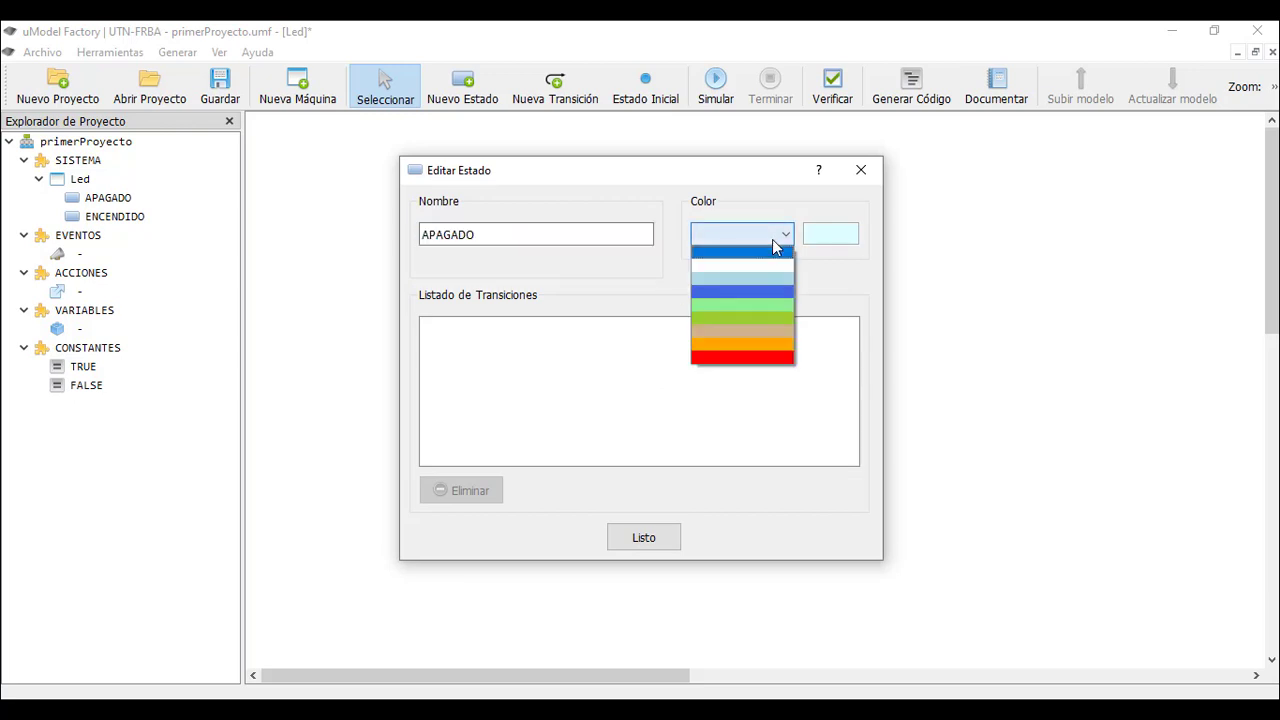
pyautogui.click(743, 345)
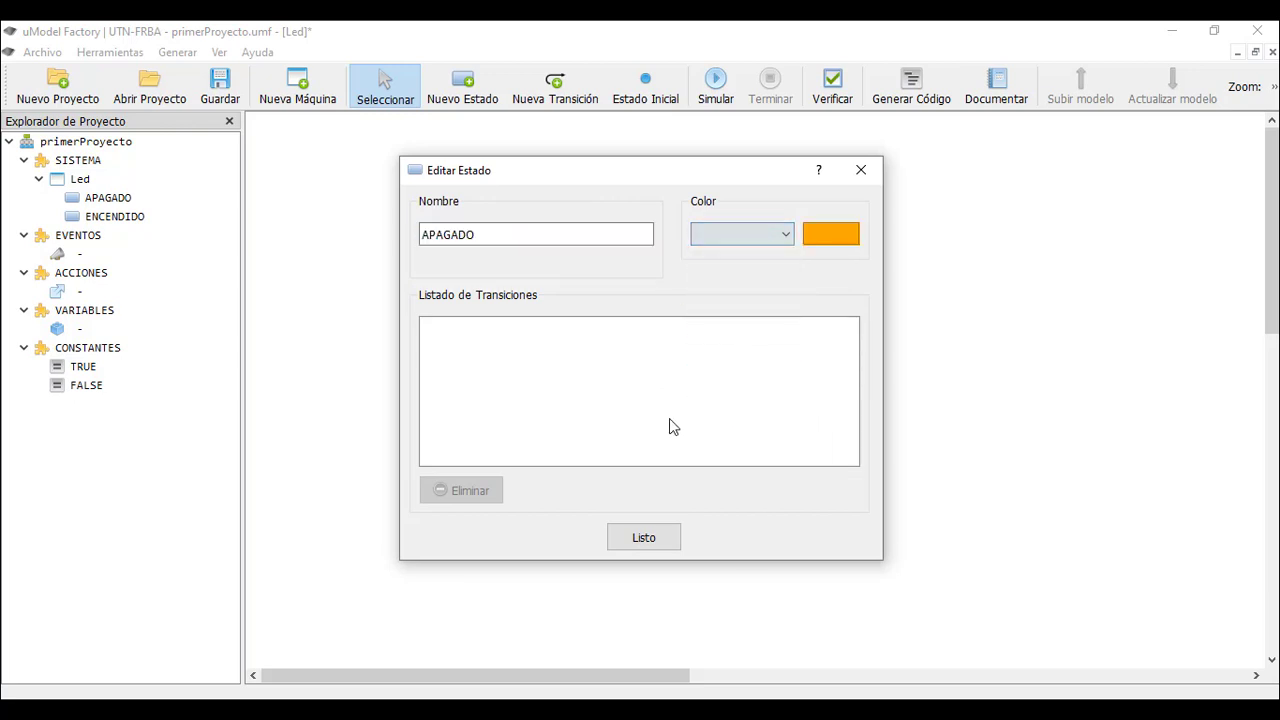
pyautogui.click(643, 537)
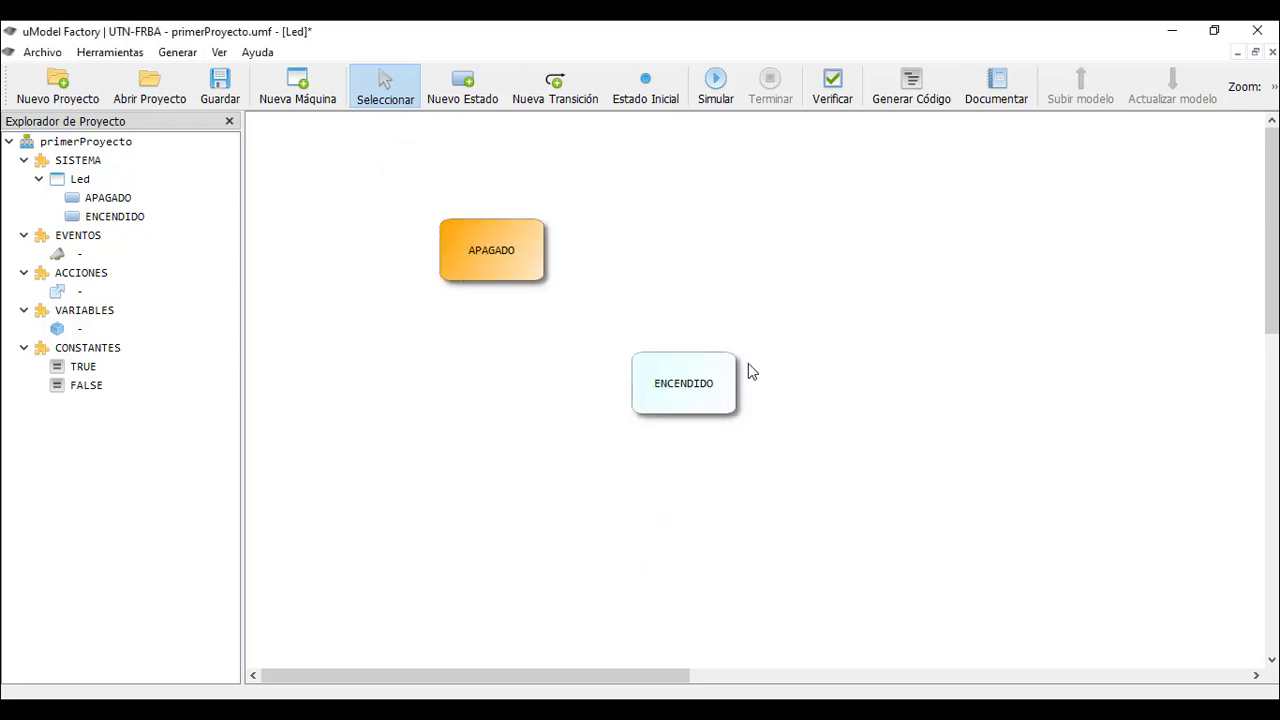
# Edit the ENCENDIDO state and change its color to royal blue
pyautogui.doubleClick(702, 406)
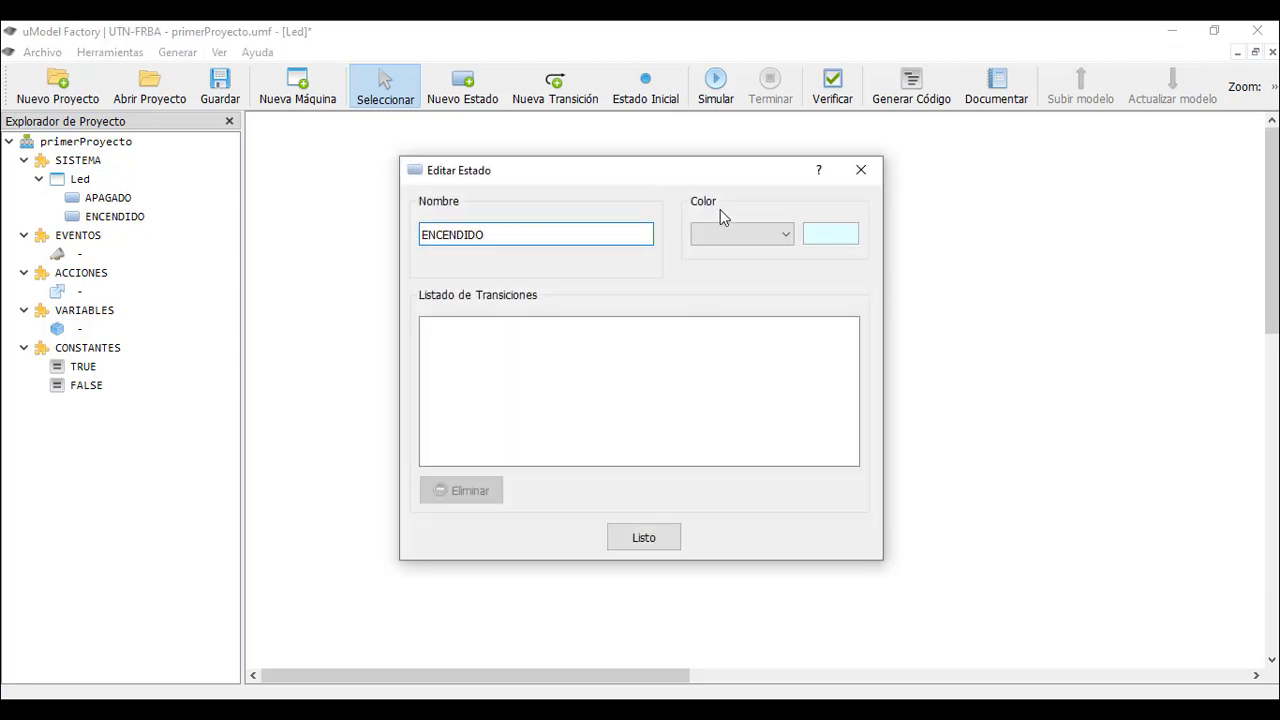
pyautogui.click(738, 233)
pyautogui.click(734, 287)
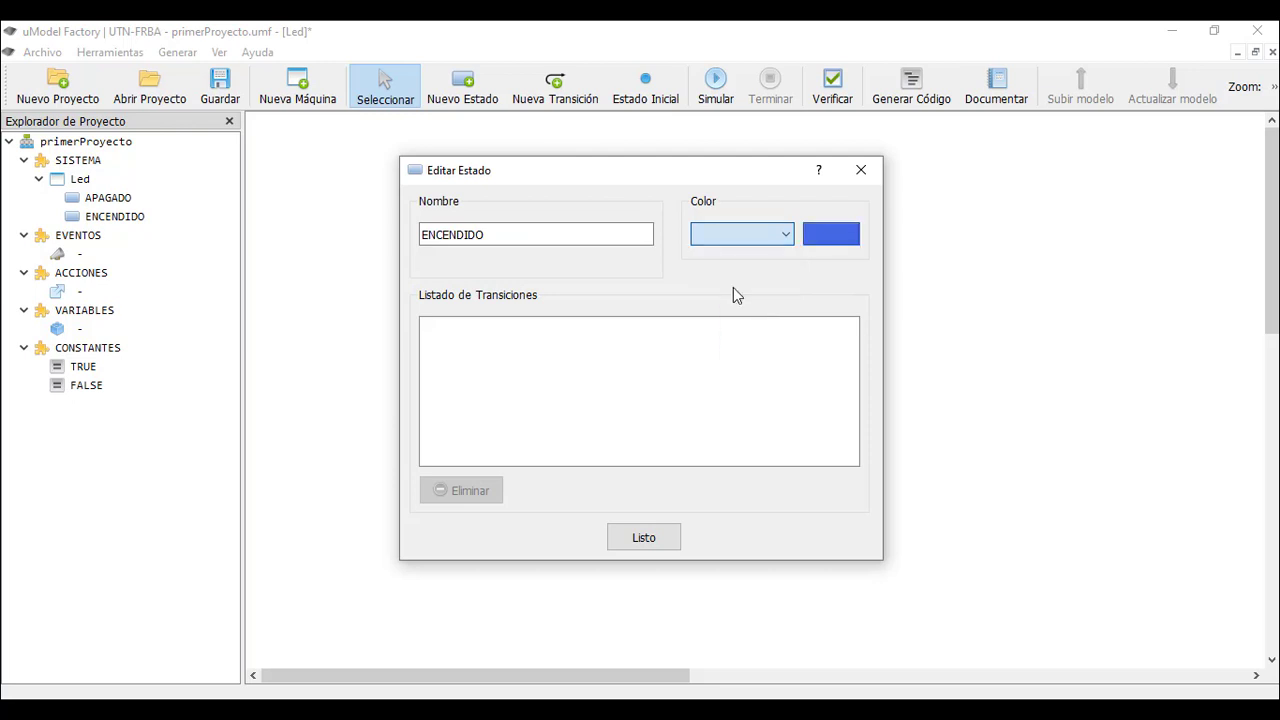
pyautogui.click(647, 537)
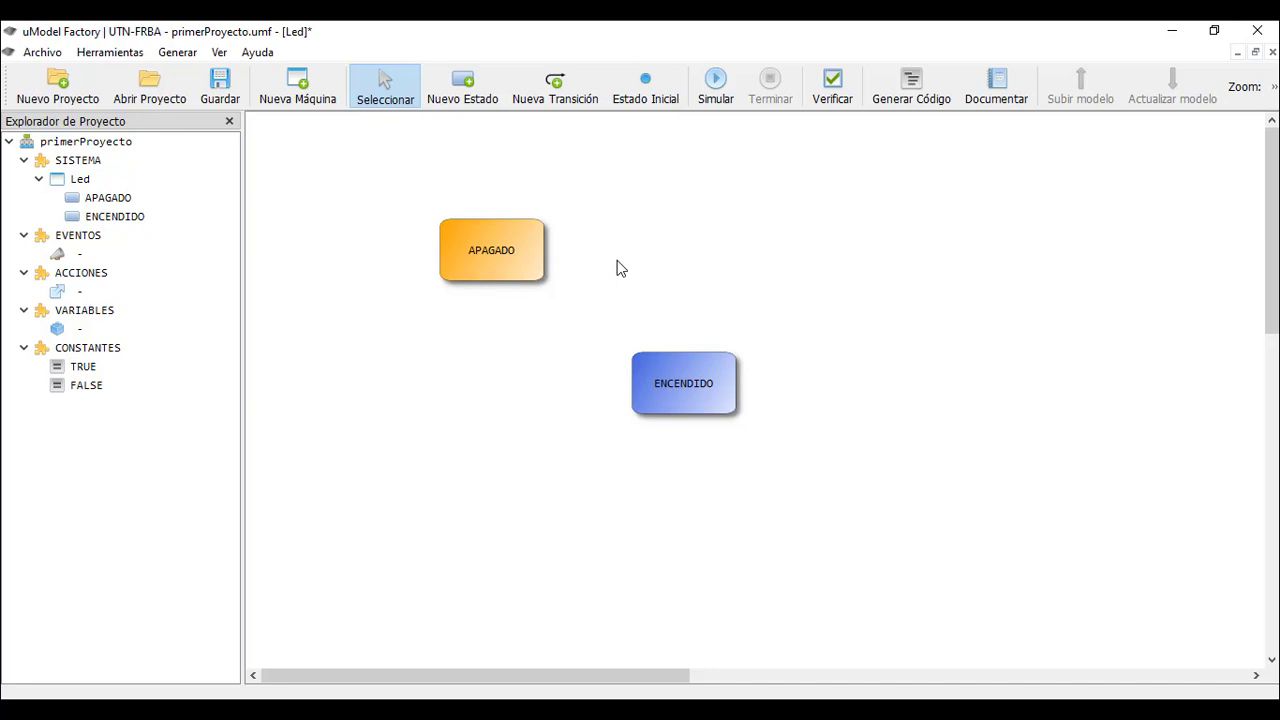
# Draw a new transition from the APAGADO state to the ENCENDIDO state
pyautogui.click(563, 87)
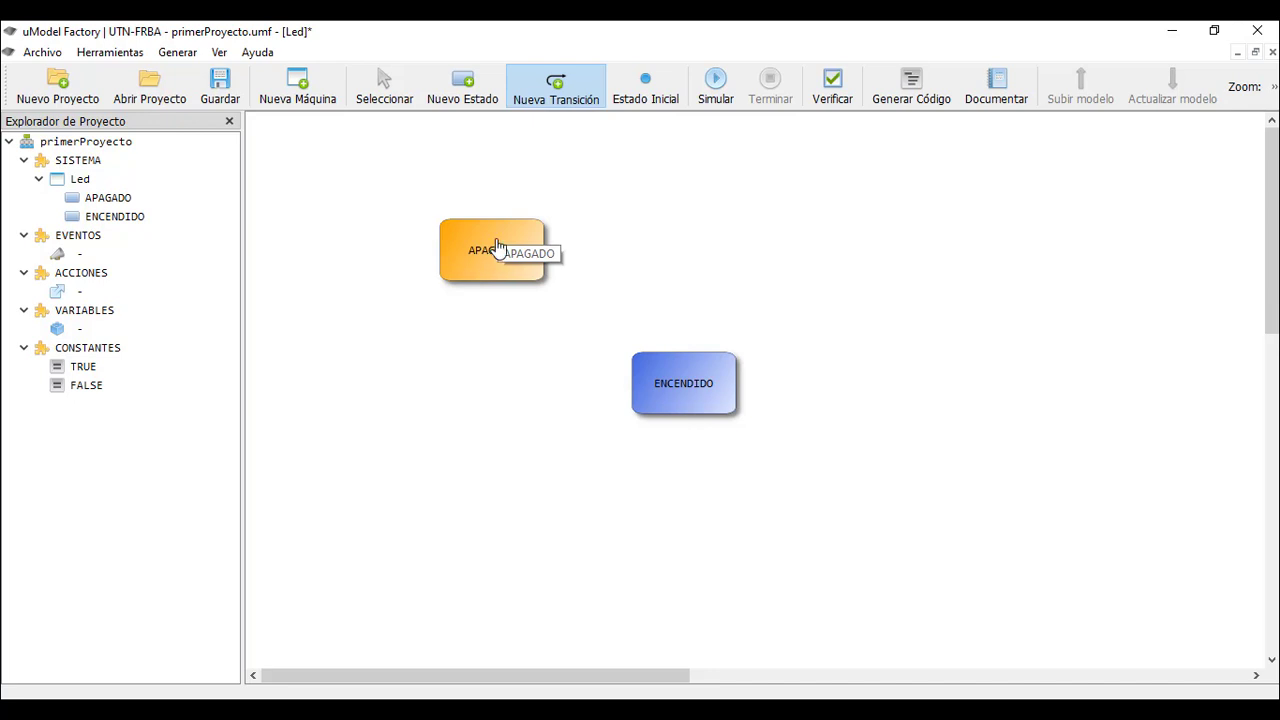
pyautogui.moveTo(497, 247); pyautogui.dragTo(692, 374)
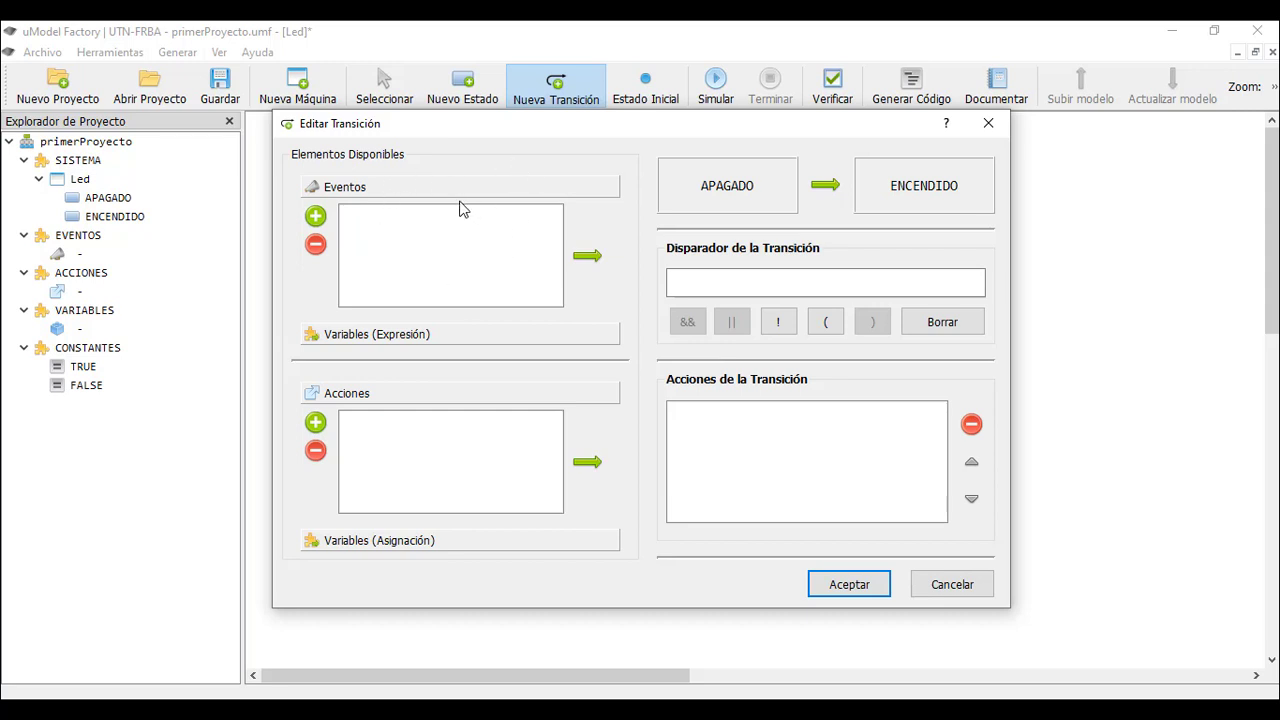
pyautogui.click(336, 337)
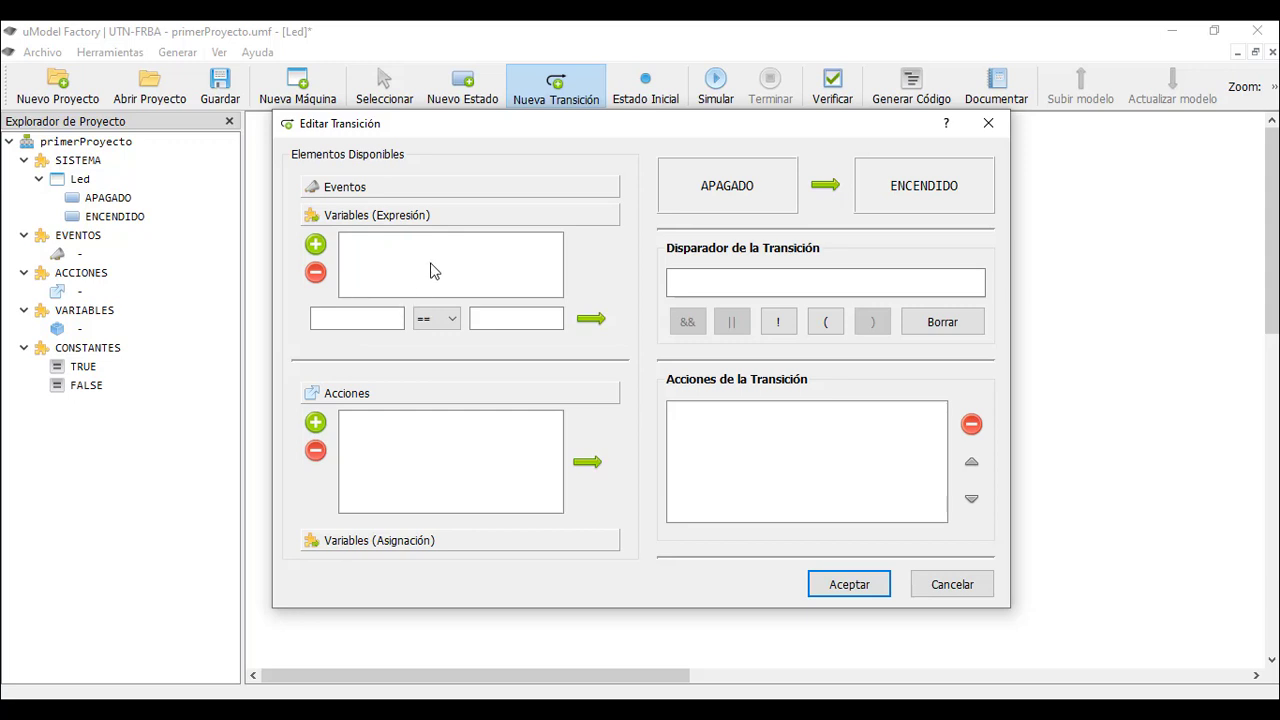
pyautogui.click(446, 320)
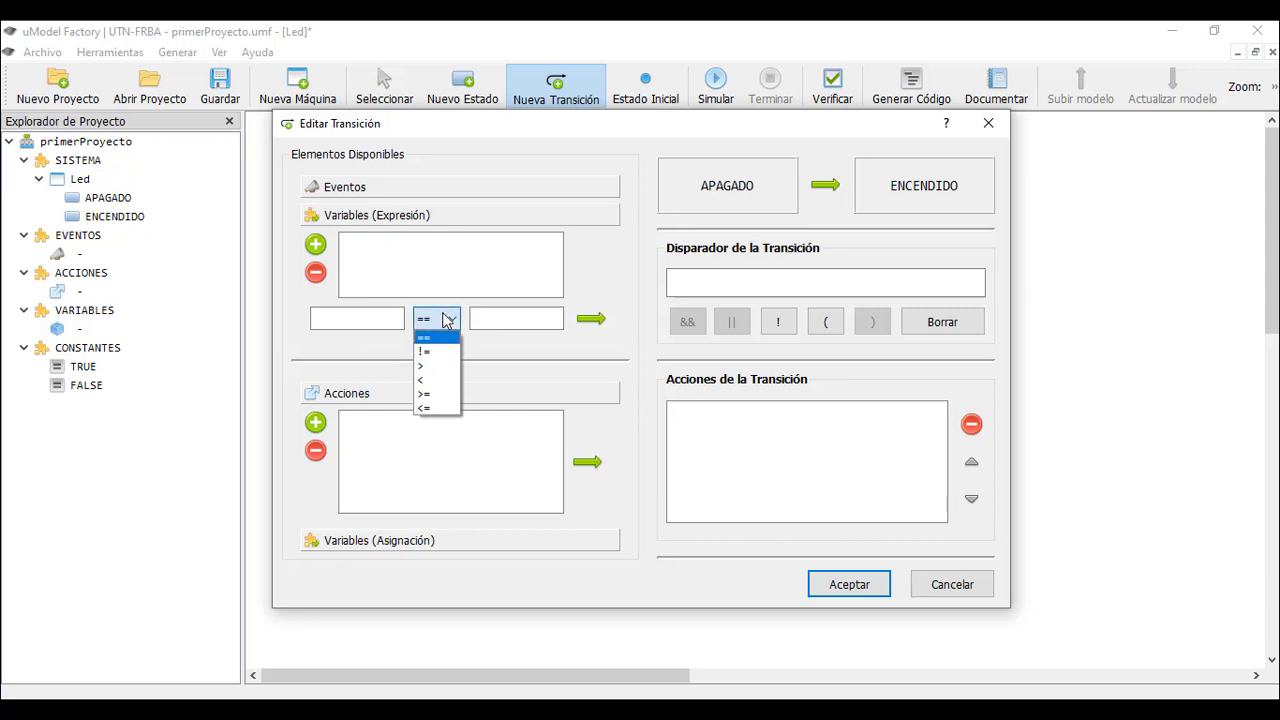
pyautogui.click(378, 195)
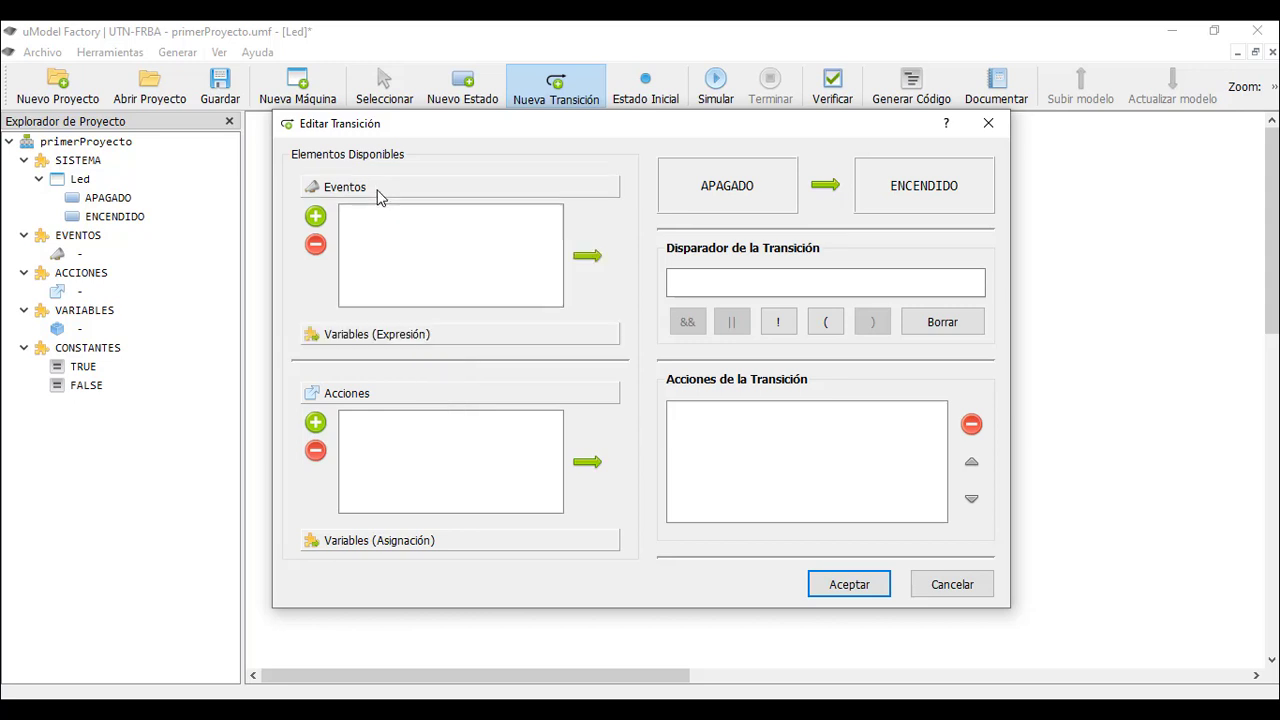
# Create a new event named eTecla for the transition from APAGADO to ENCENDIDO
pyautogui.click(315, 216)
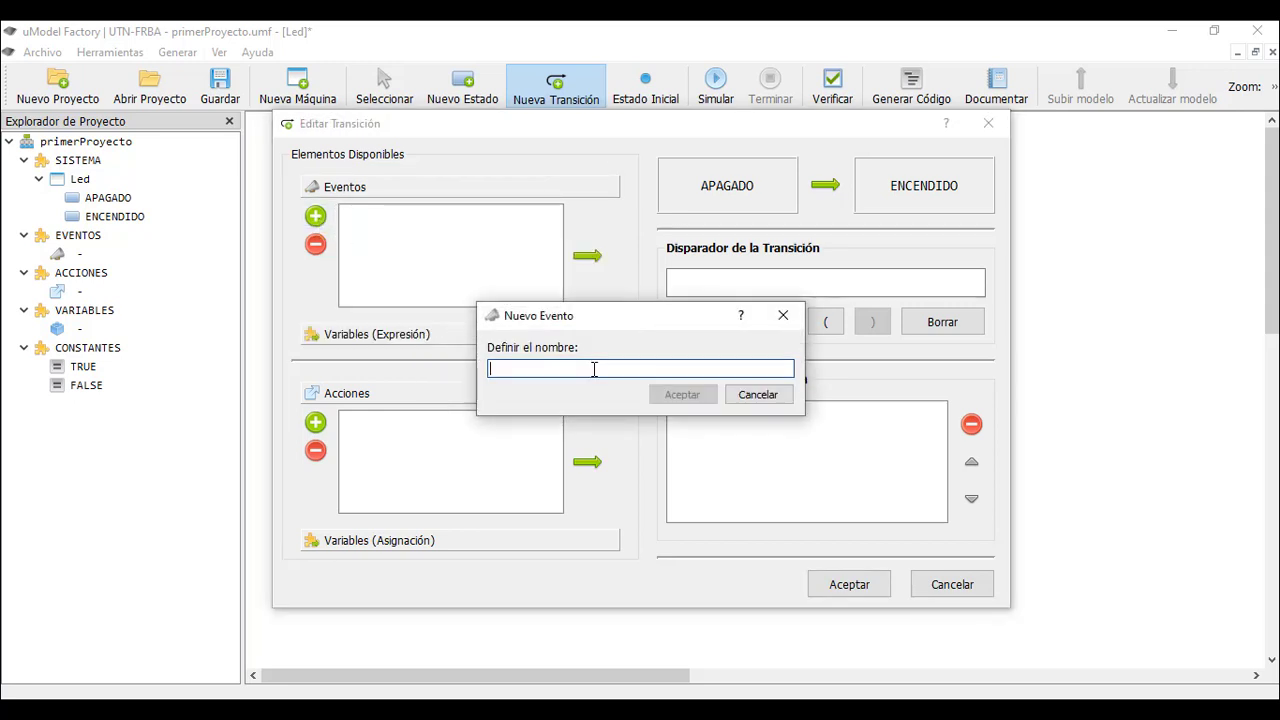
pyautogui.write('E')
pyautogui.press('BackSpace')
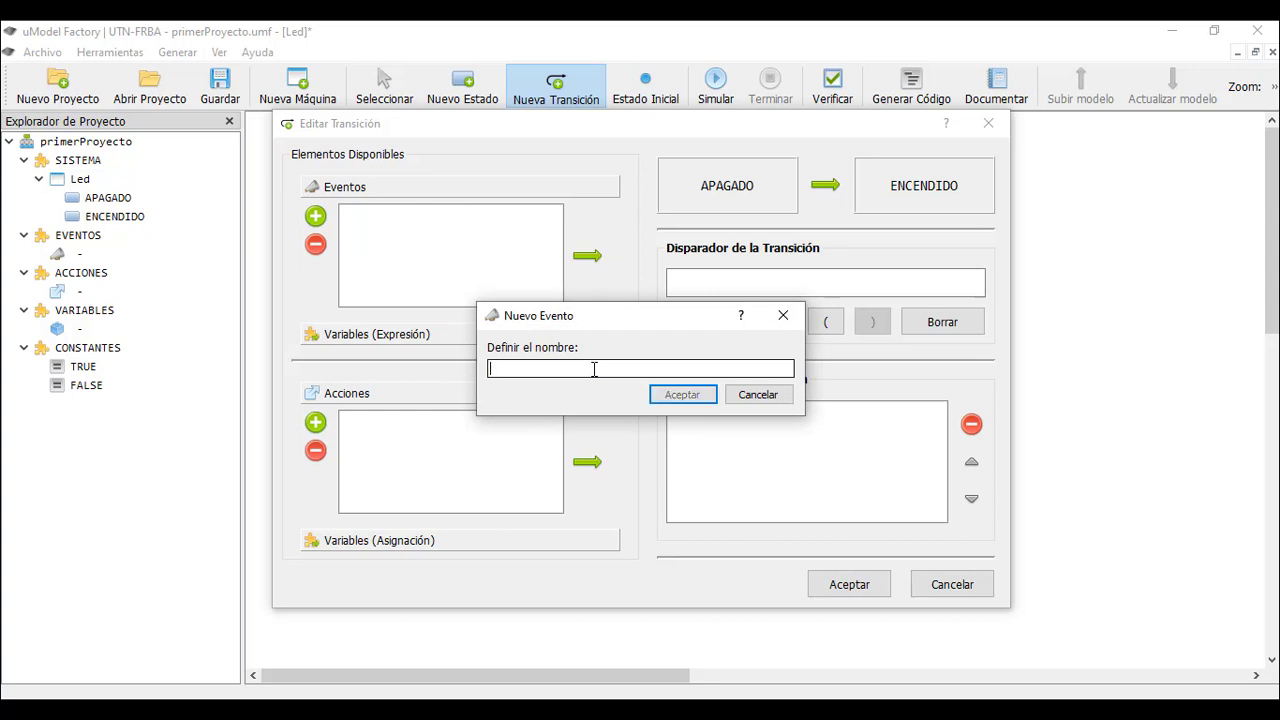
pyautogui.write('eTecla')
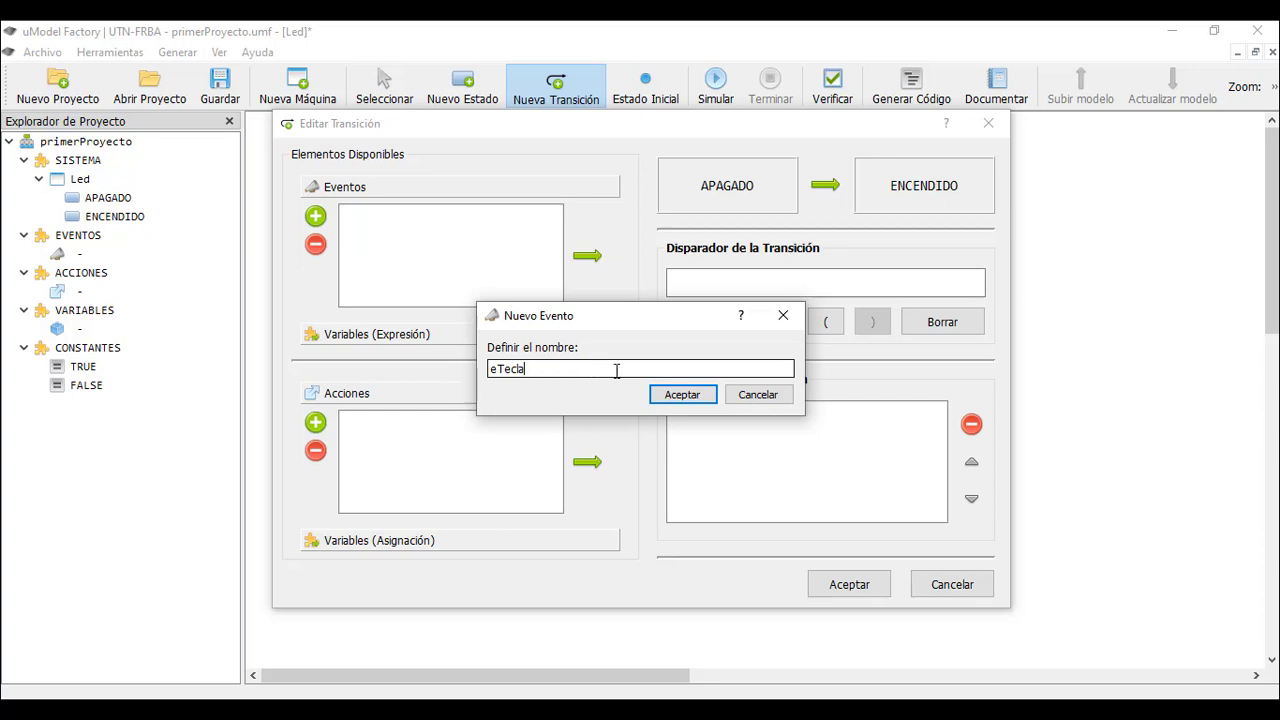
pyautogui.click(680, 395)
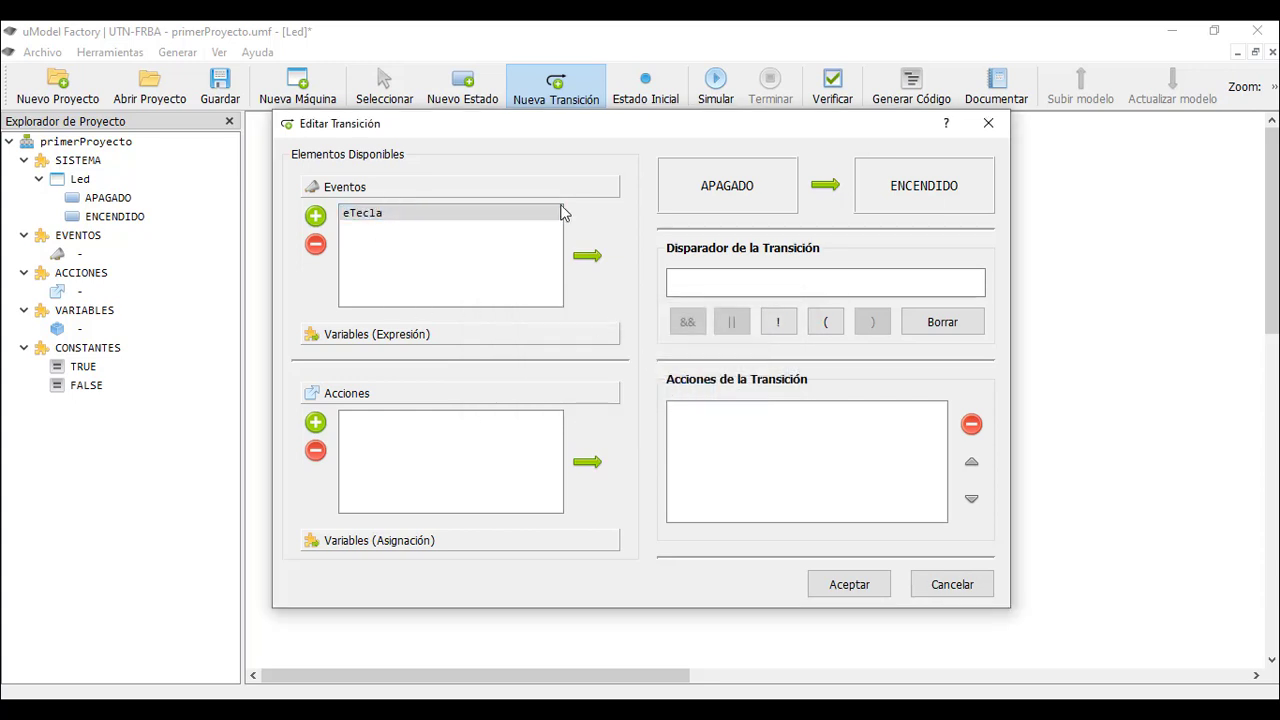
pyautogui.click(449, 214)
pyautogui.click(480, 214)
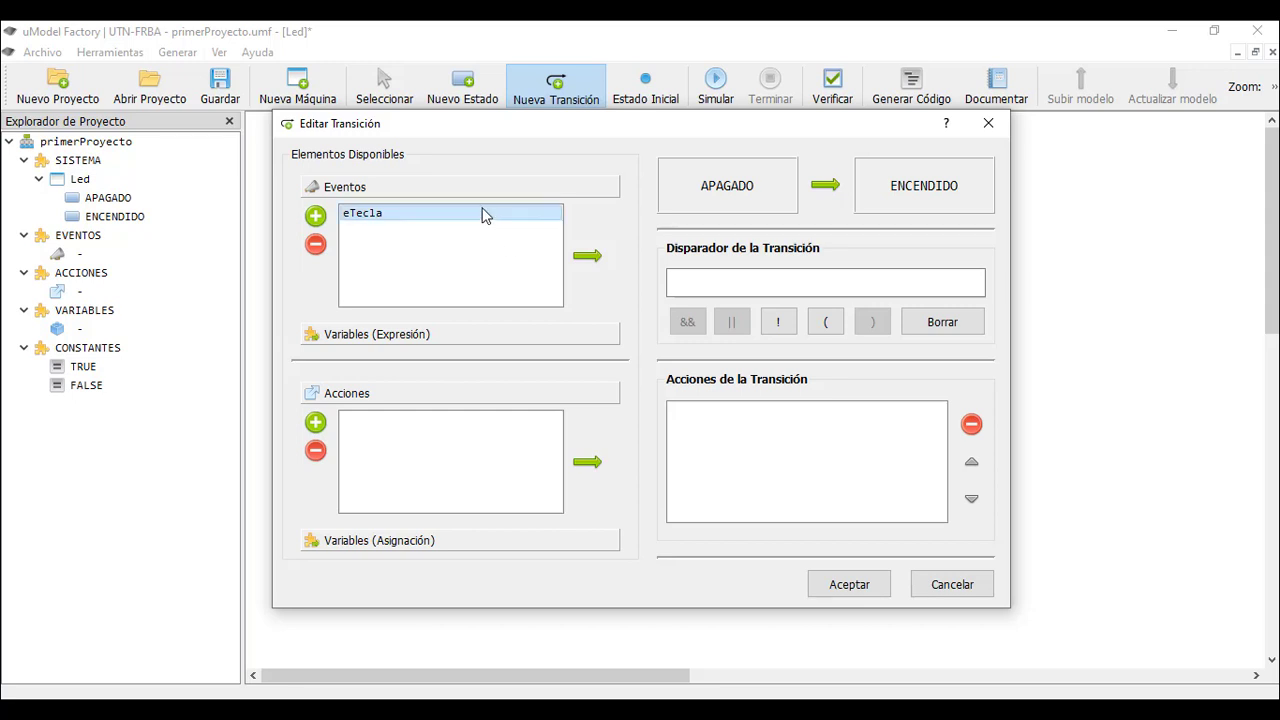
pyautogui.click(594, 259)
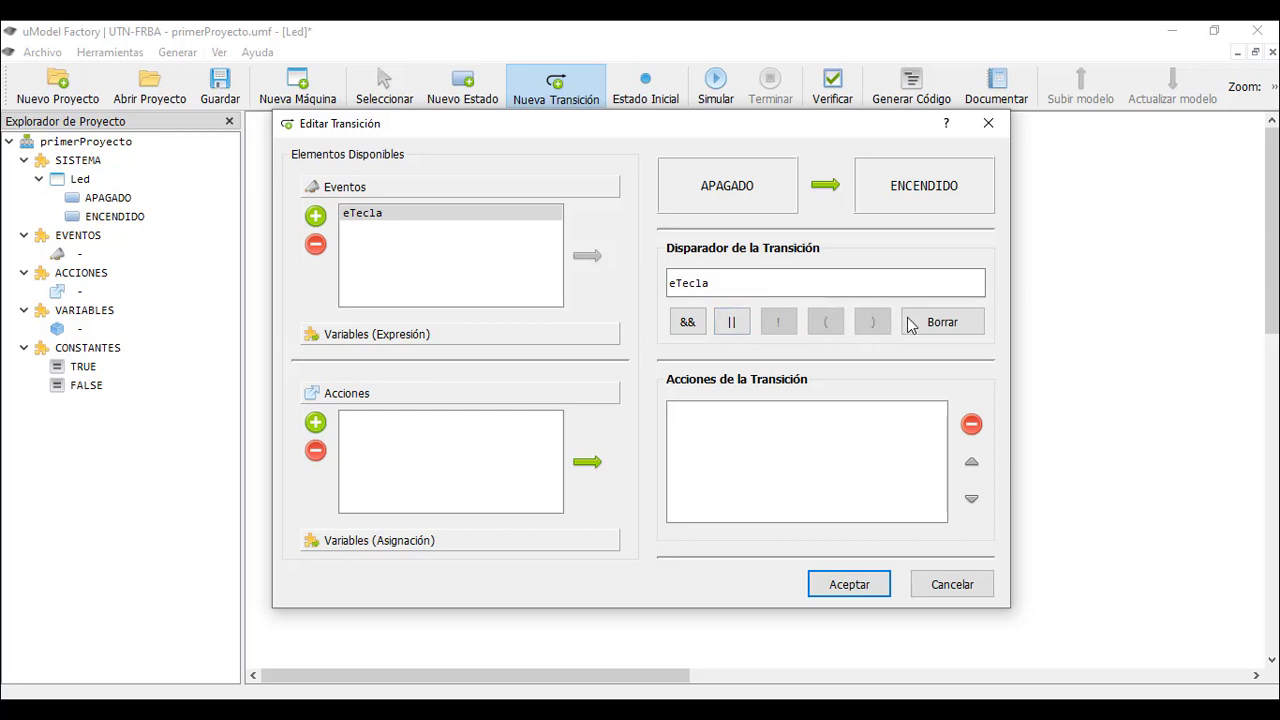
pyautogui.click(953, 323)
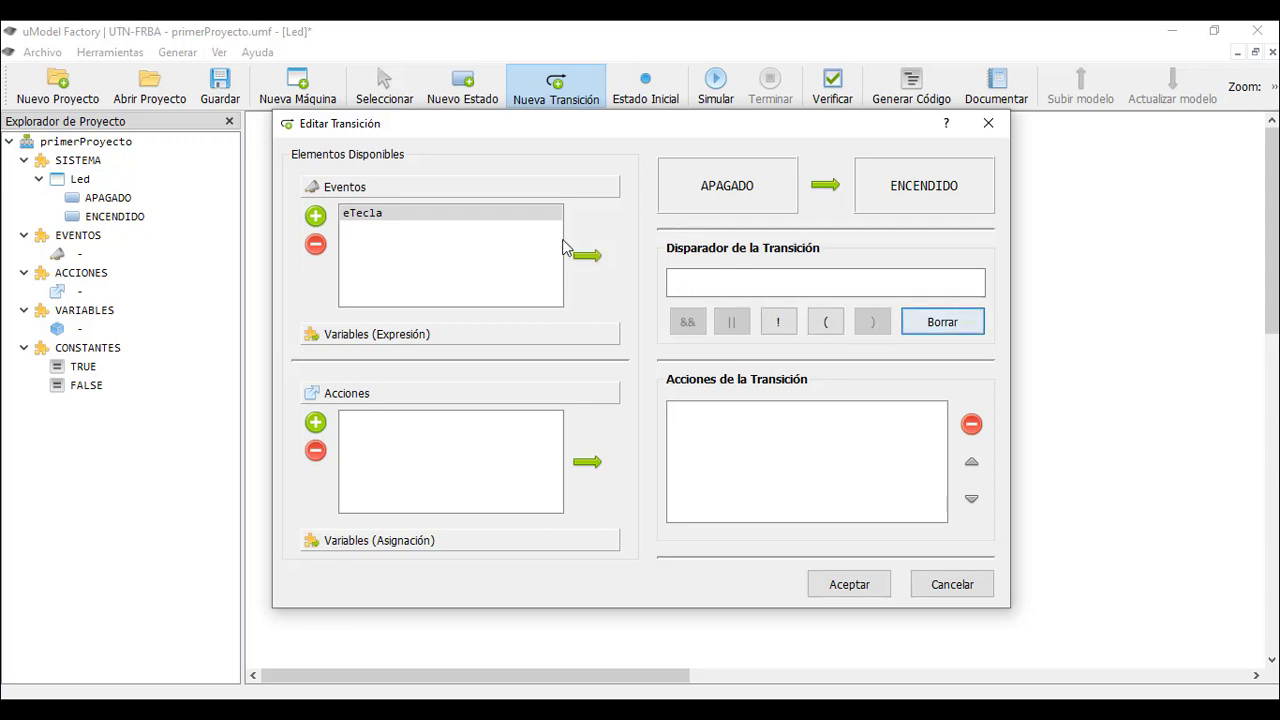
# Assign the eTecla event as the trigger of the APAGADO to ENCENDIDO transition
pyautogui.click(482, 214)
pyautogui.click(587, 257)
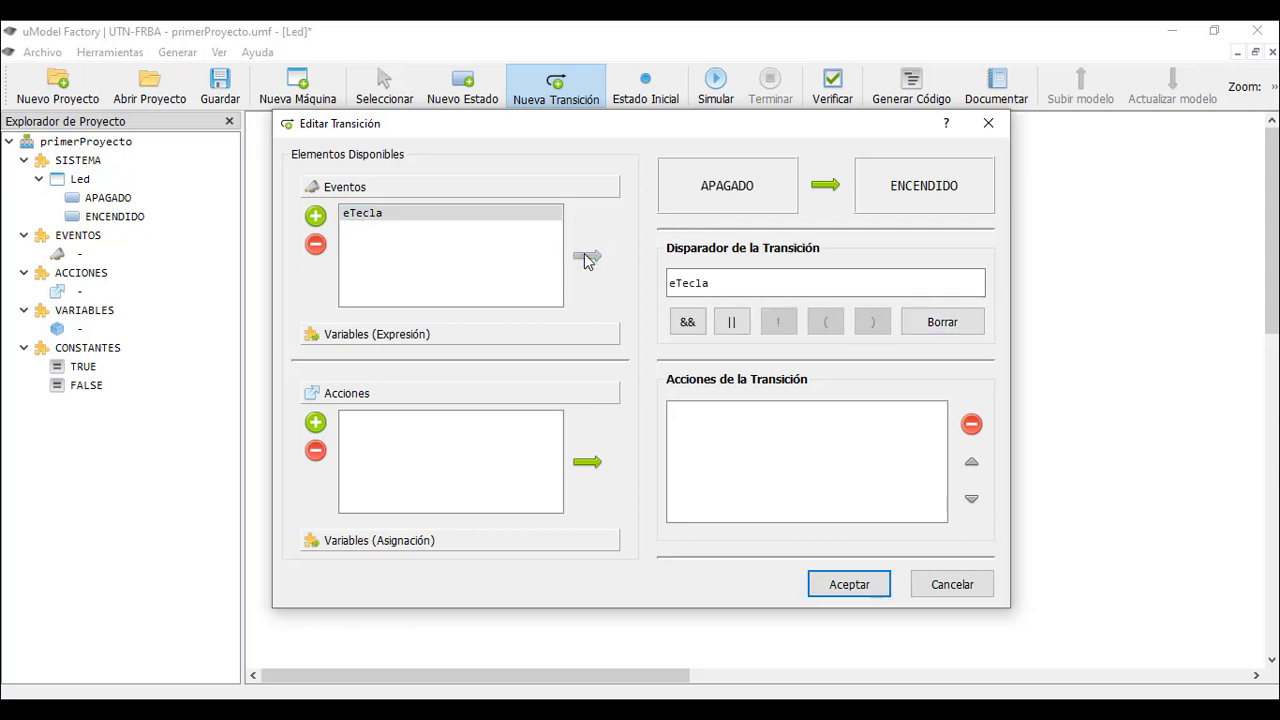
# Create two new actions named aPrenderLed and aApagarLed while editing the APAGADO to ENCENDIDO transition
pyautogui.click(315, 423)
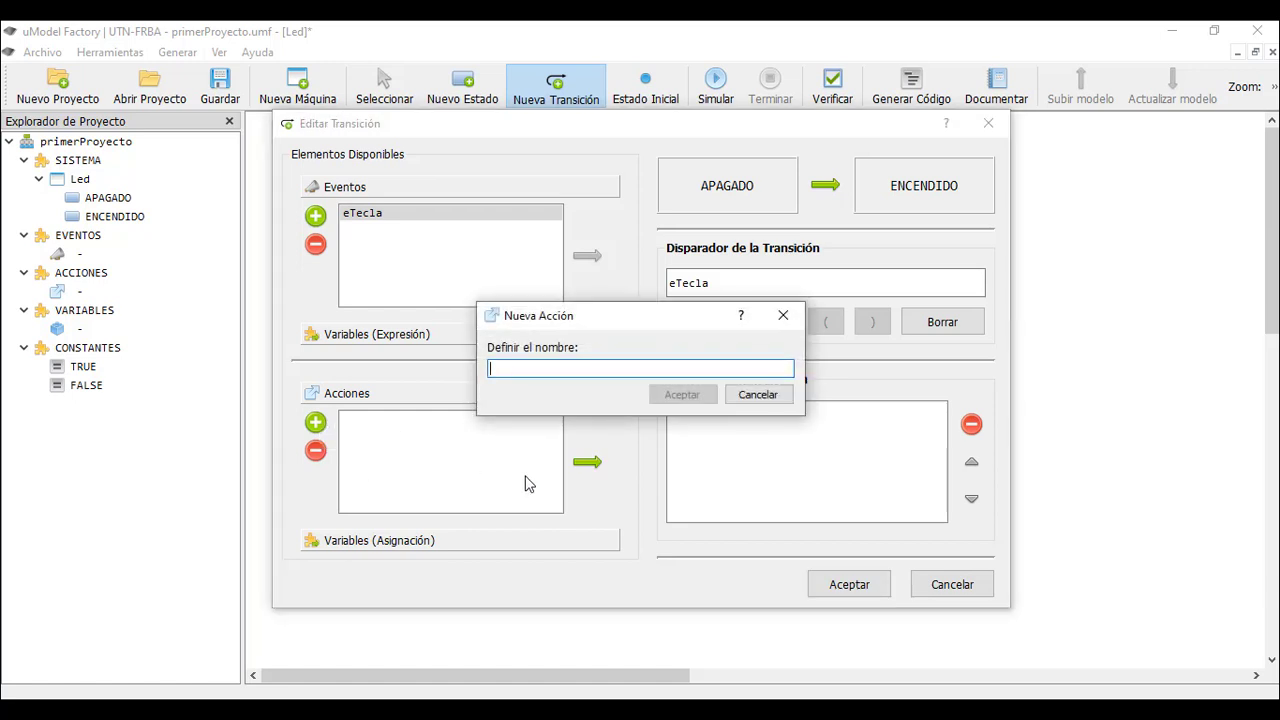
pyautogui.write('aP')
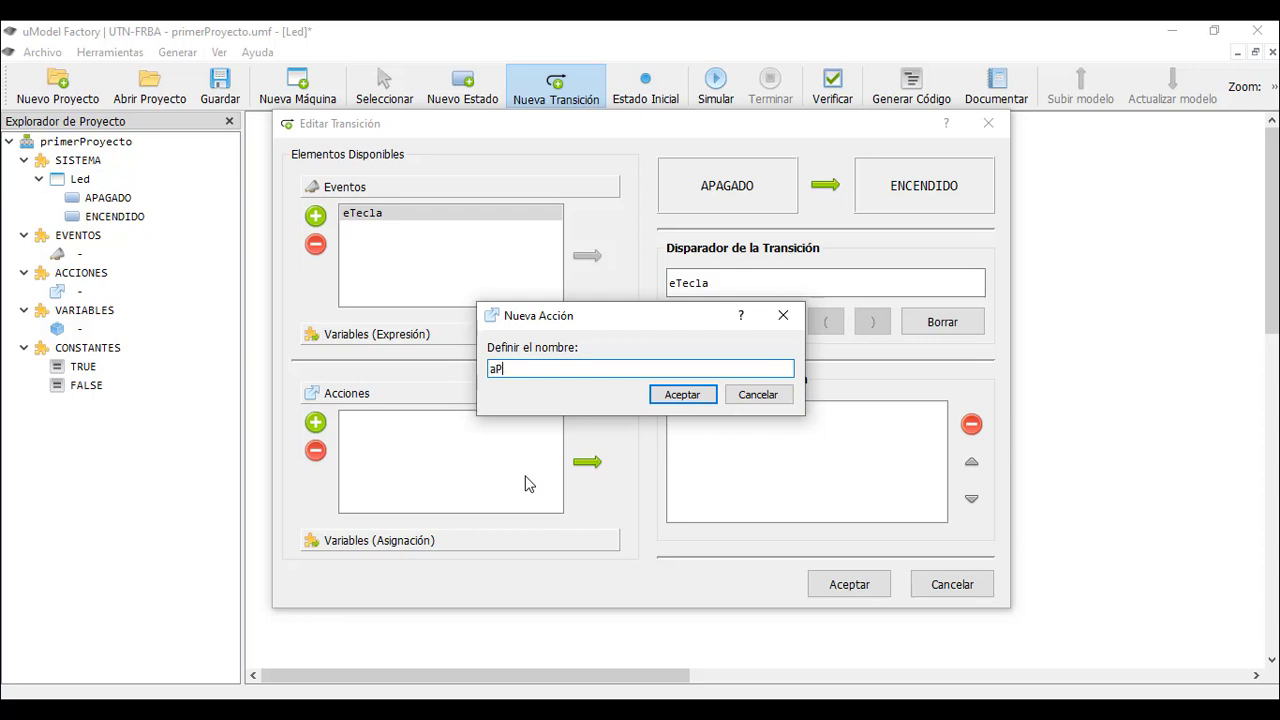
pyautogui.write('renderLed')
pyautogui.click(679, 396)
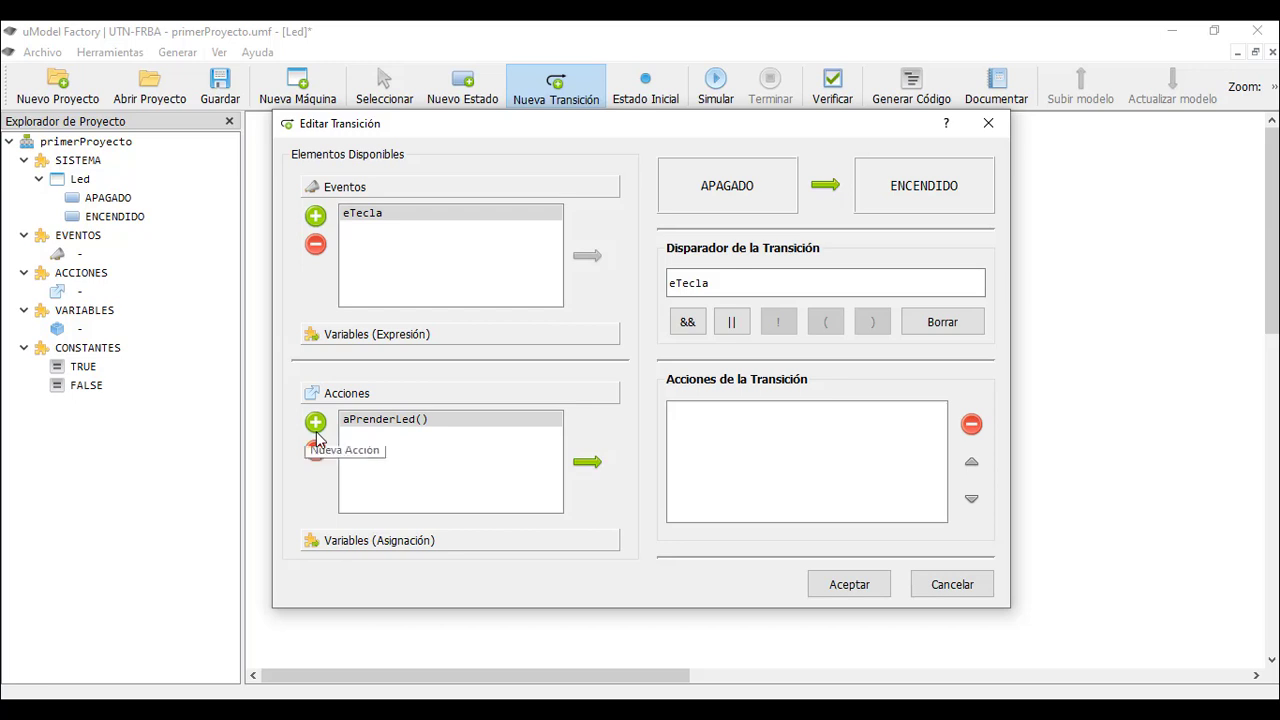
pyautogui.click(316, 428)
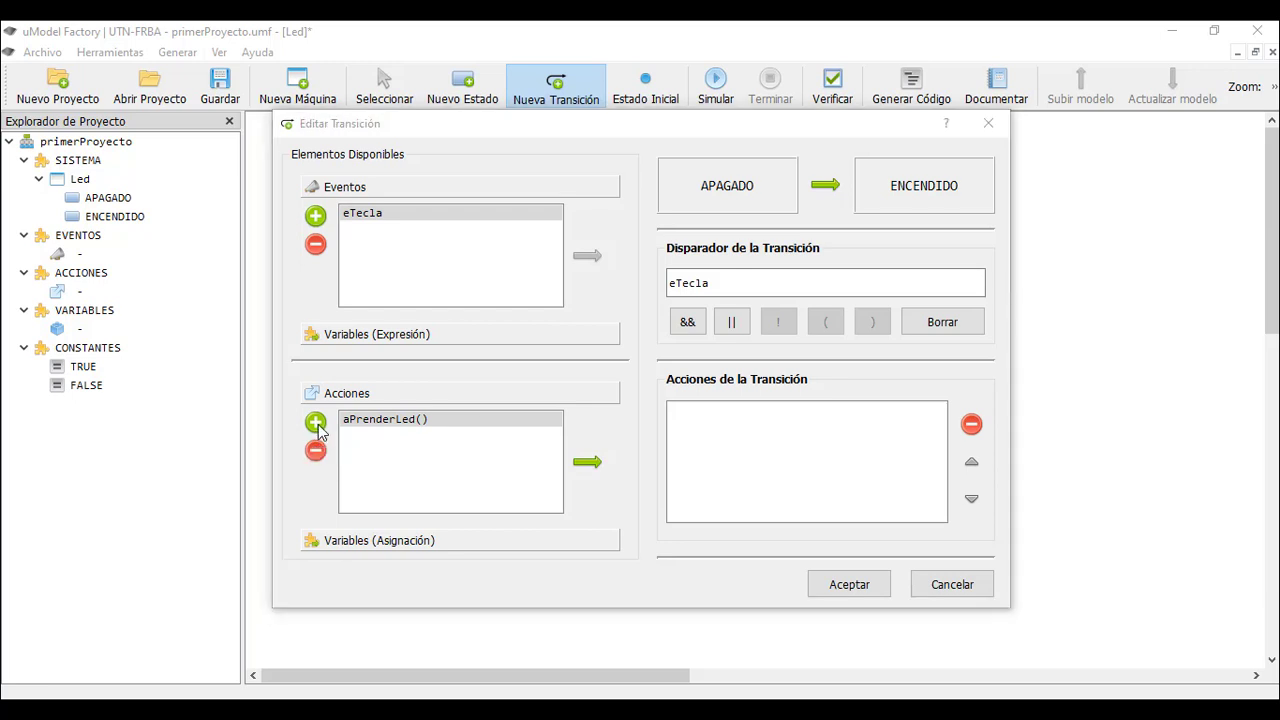
pyautogui.write('aAp')
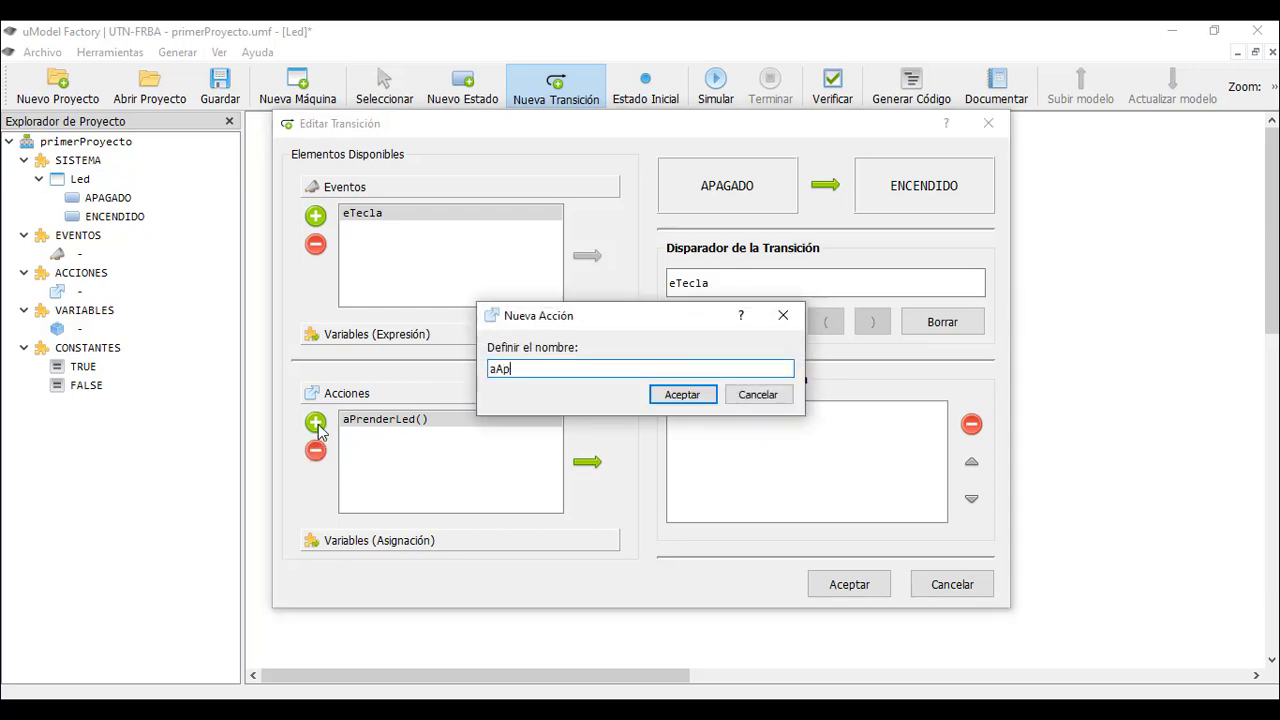
pyautogui.write('agarLed')
pyautogui.press('Return')
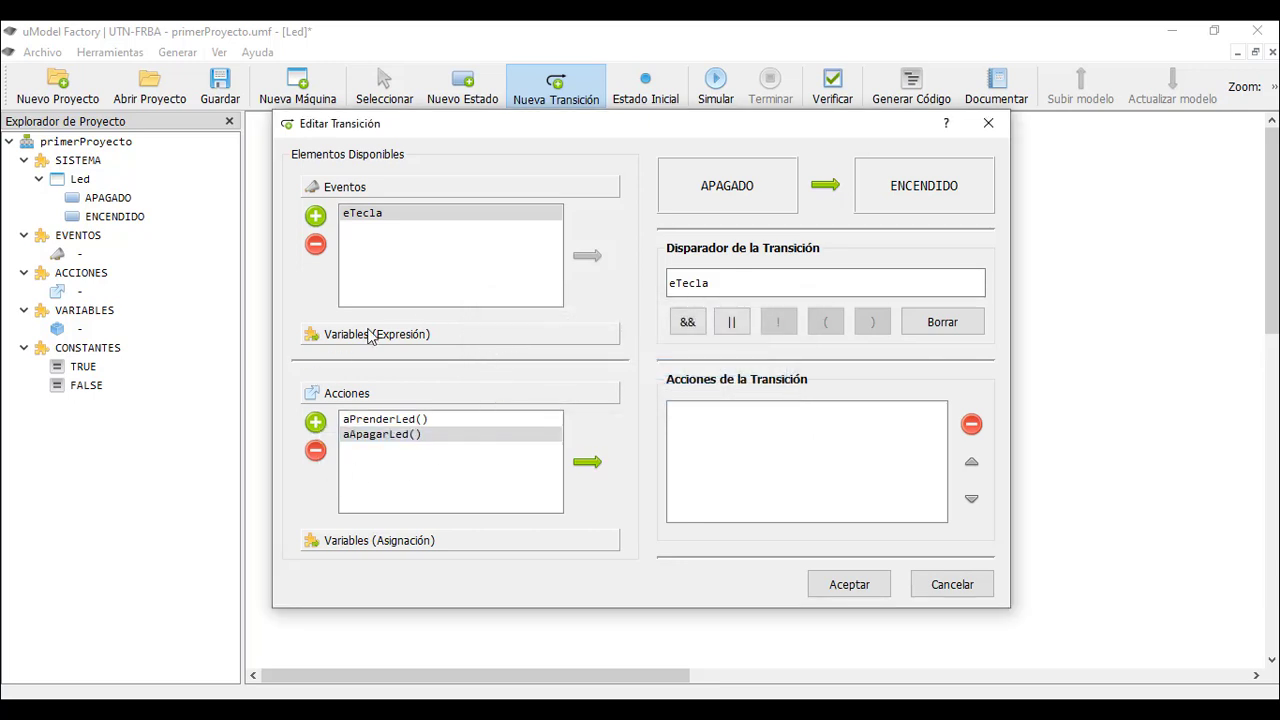
pyautogui.click(376, 541)
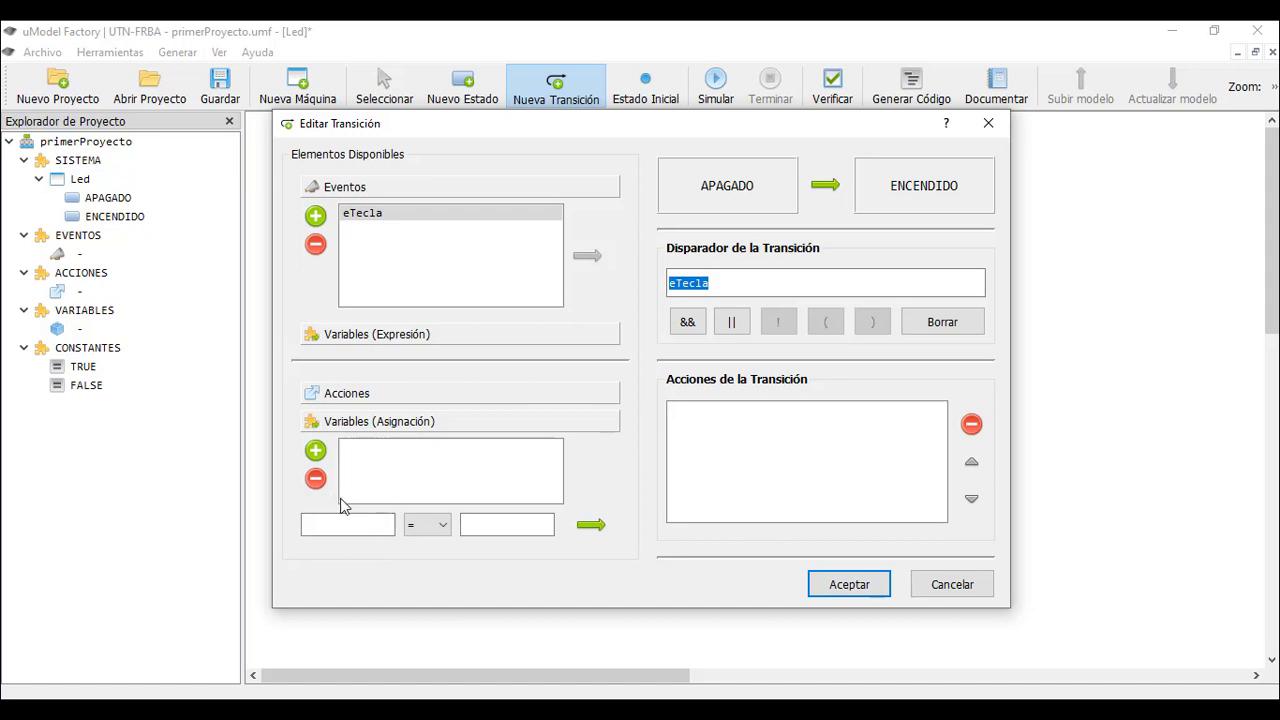
pyautogui.click(424, 524)
pyautogui.click(479, 522)
pyautogui.click(431, 395)
# Assign the aPrenderLed() action to the APAGADO to ENCENDIDO transition and accept the transition
pyautogui.click(415, 420)
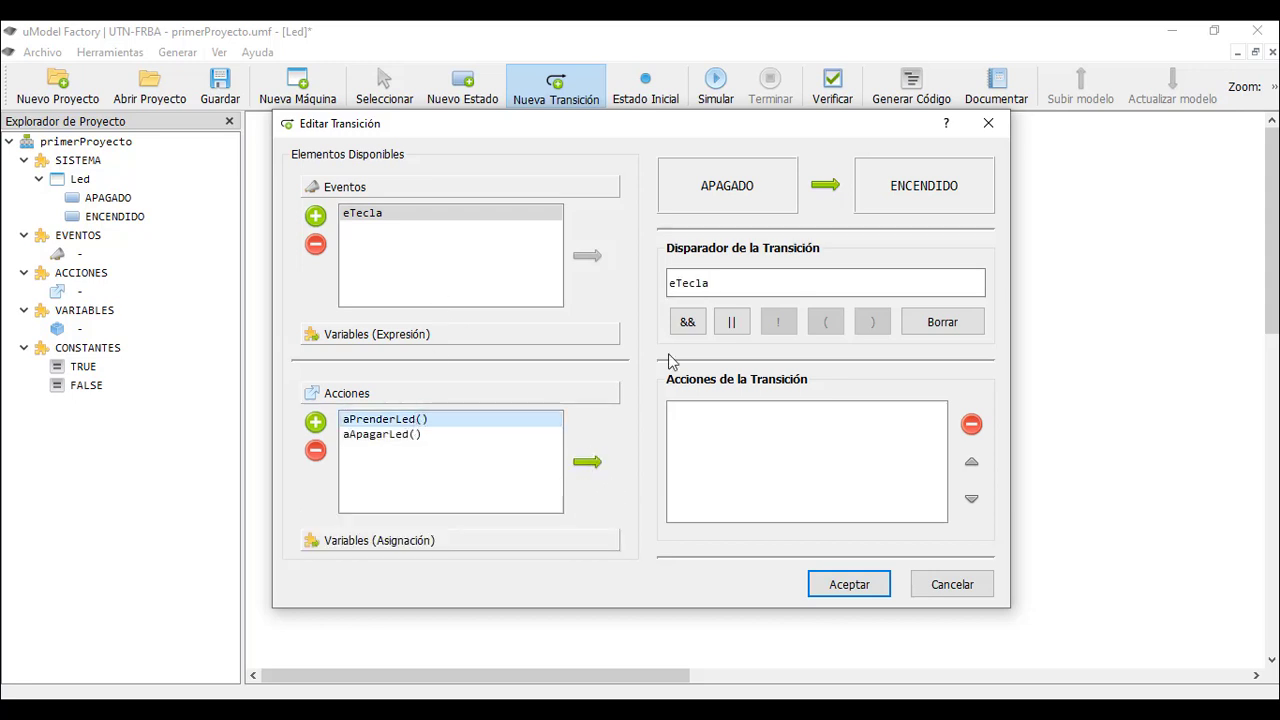
pyautogui.click(590, 465)
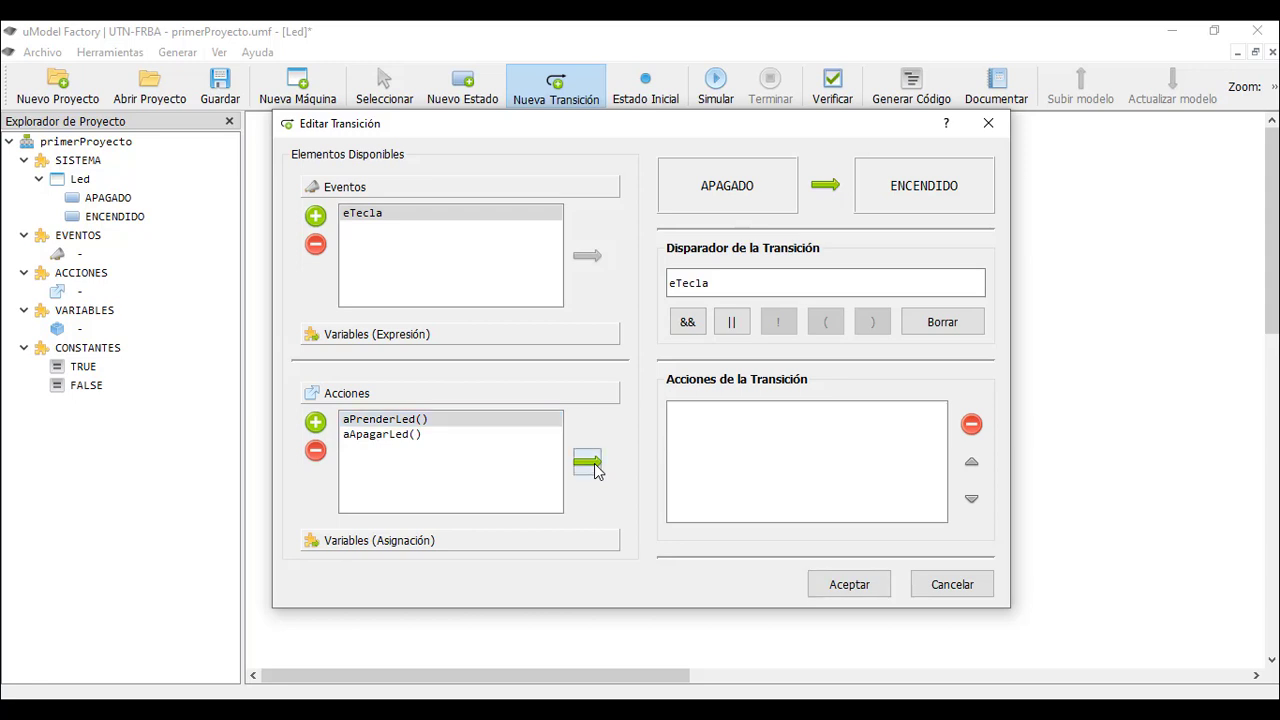
pyautogui.doubleClick(476, 422)
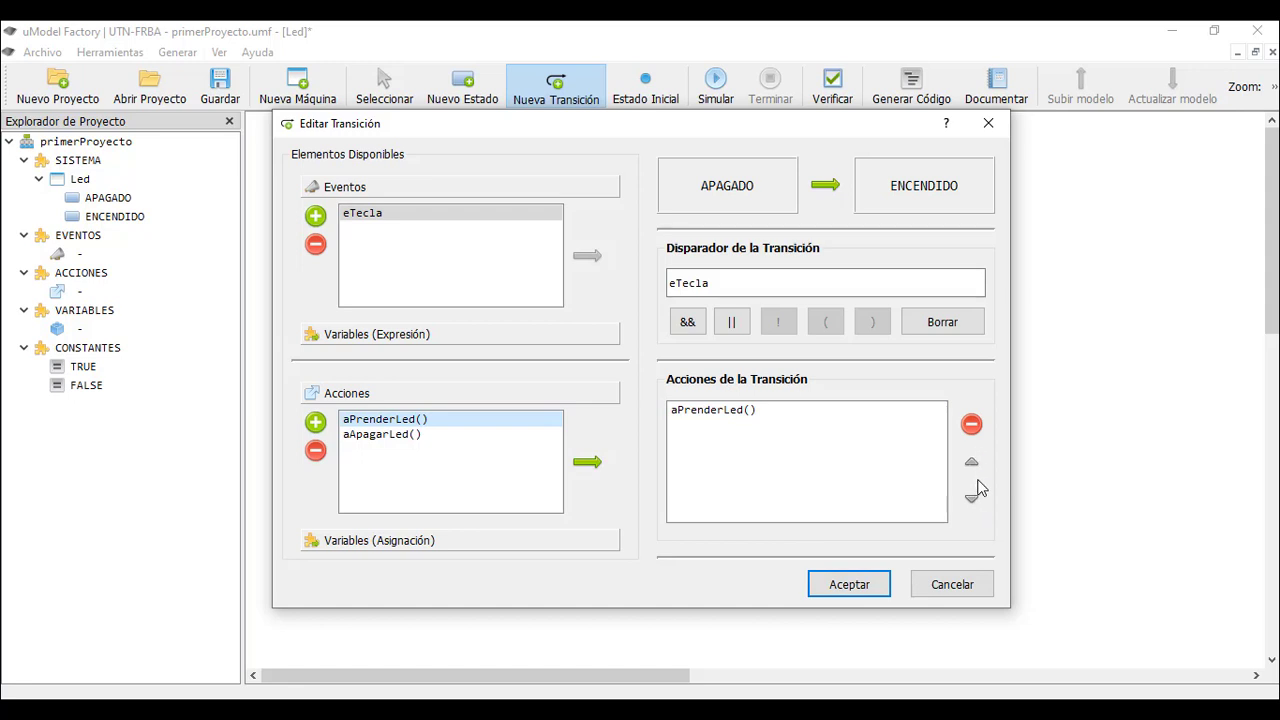
pyautogui.click(923, 413)
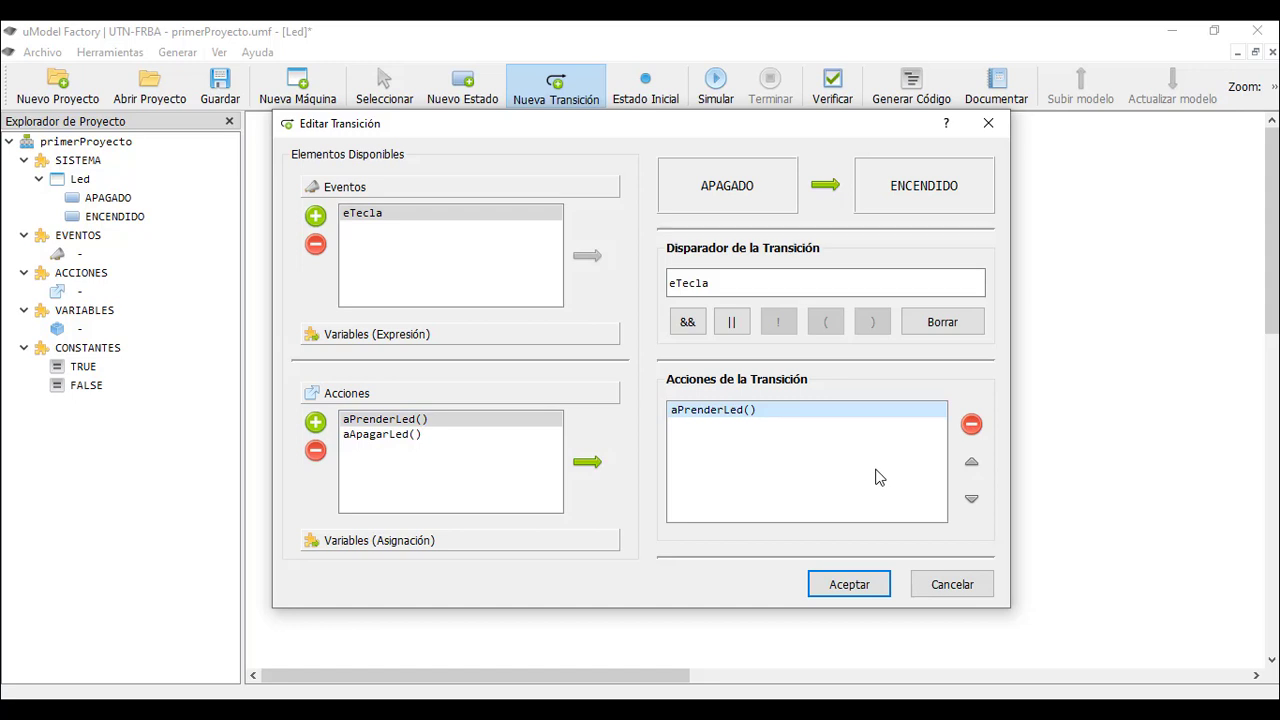
pyautogui.click(848, 584)
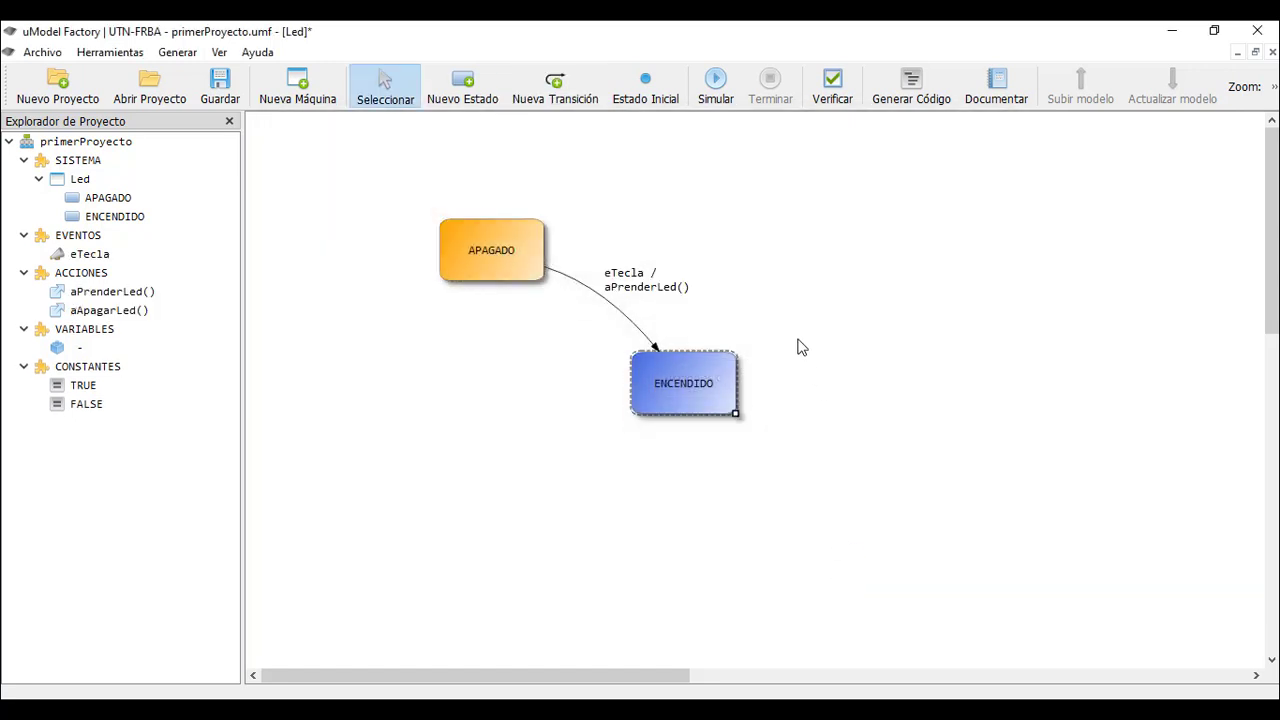
# Bow the APAGADO to ENCENDIDO transition outward and place its label just outside the curve
pyautogui.moveTo(642, 285); pyautogui.dragTo(702, 245)
pyautogui.moveTo(600, 298); pyautogui.dragTo(640, 272)
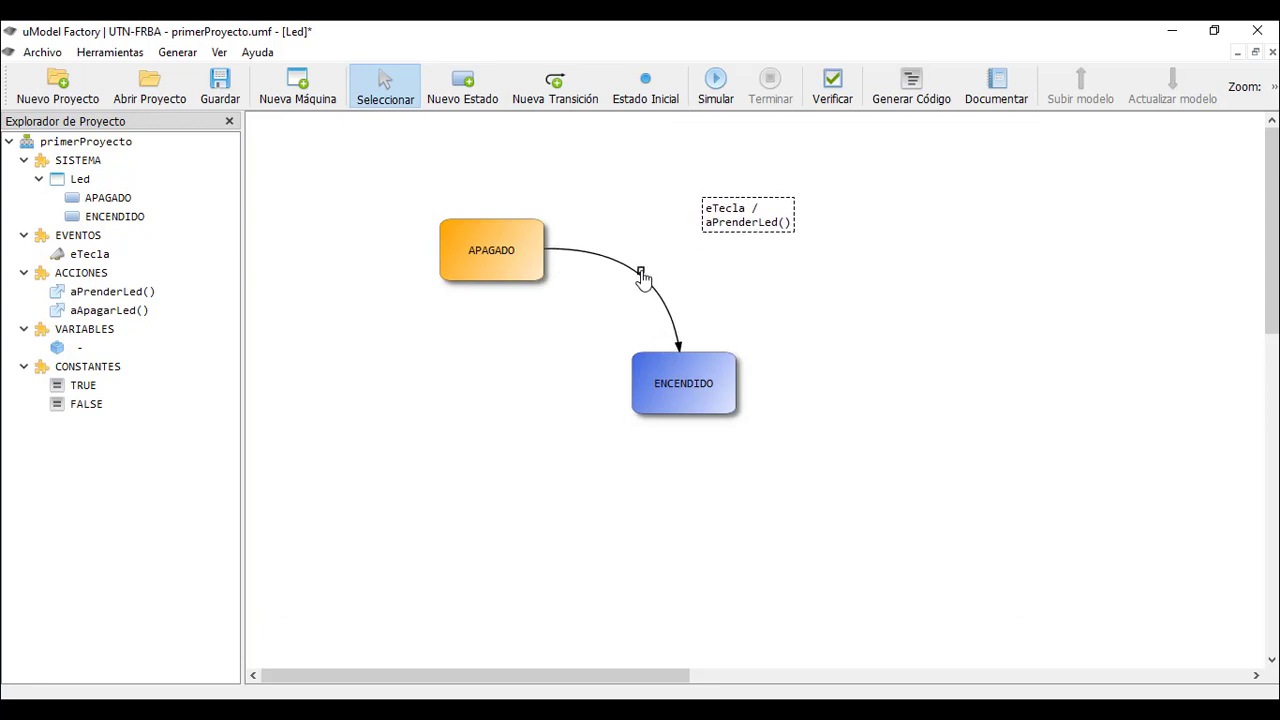
pyautogui.moveTo(749, 223); pyautogui.dragTo(682, 250)
pyautogui.click(700, 279)
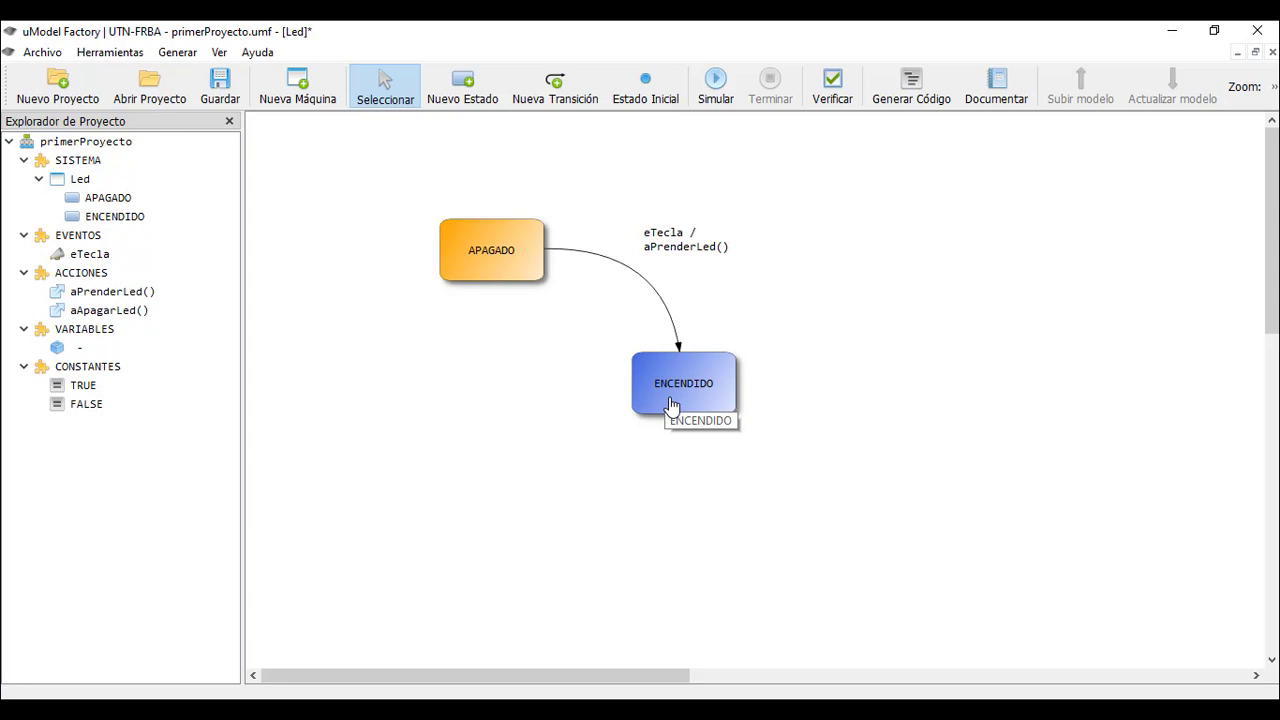
# Draw a new transition from ENCENDIDO back to APAGADO and assign the eTecla event as its trigger
pyautogui.click(577, 99)
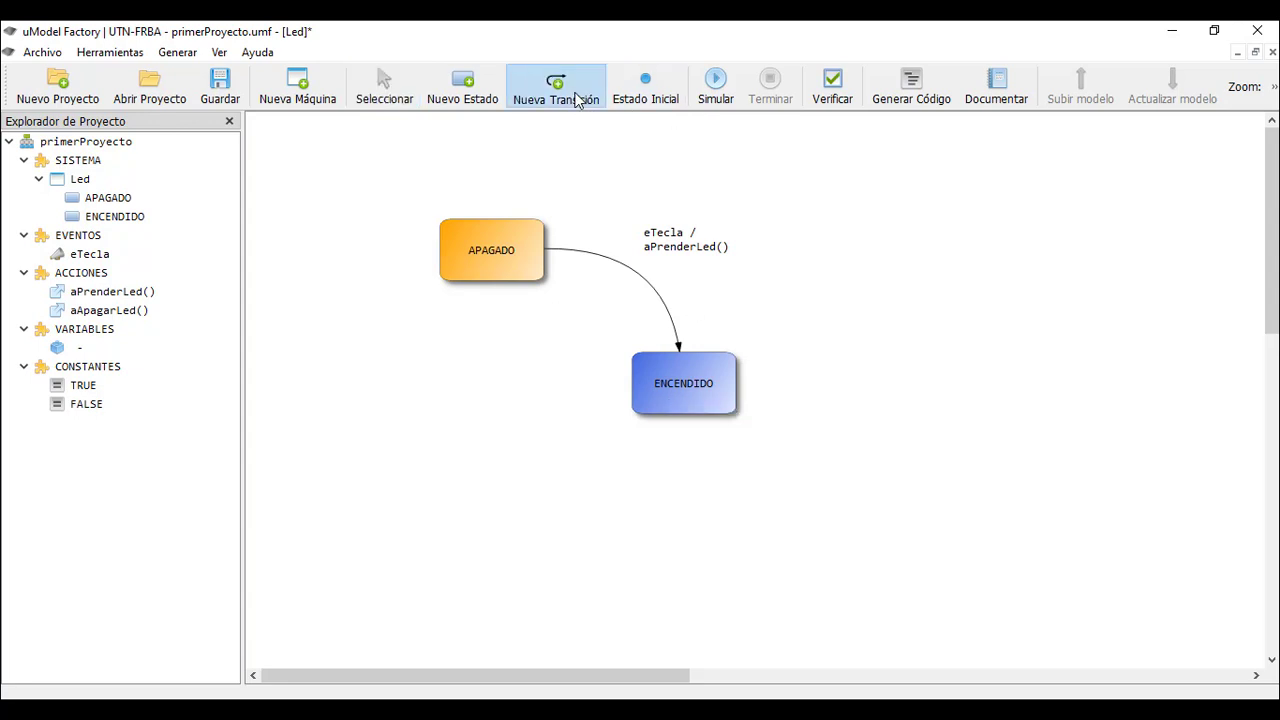
pyautogui.moveTo(671, 397); pyautogui.dragTo(474, 269)
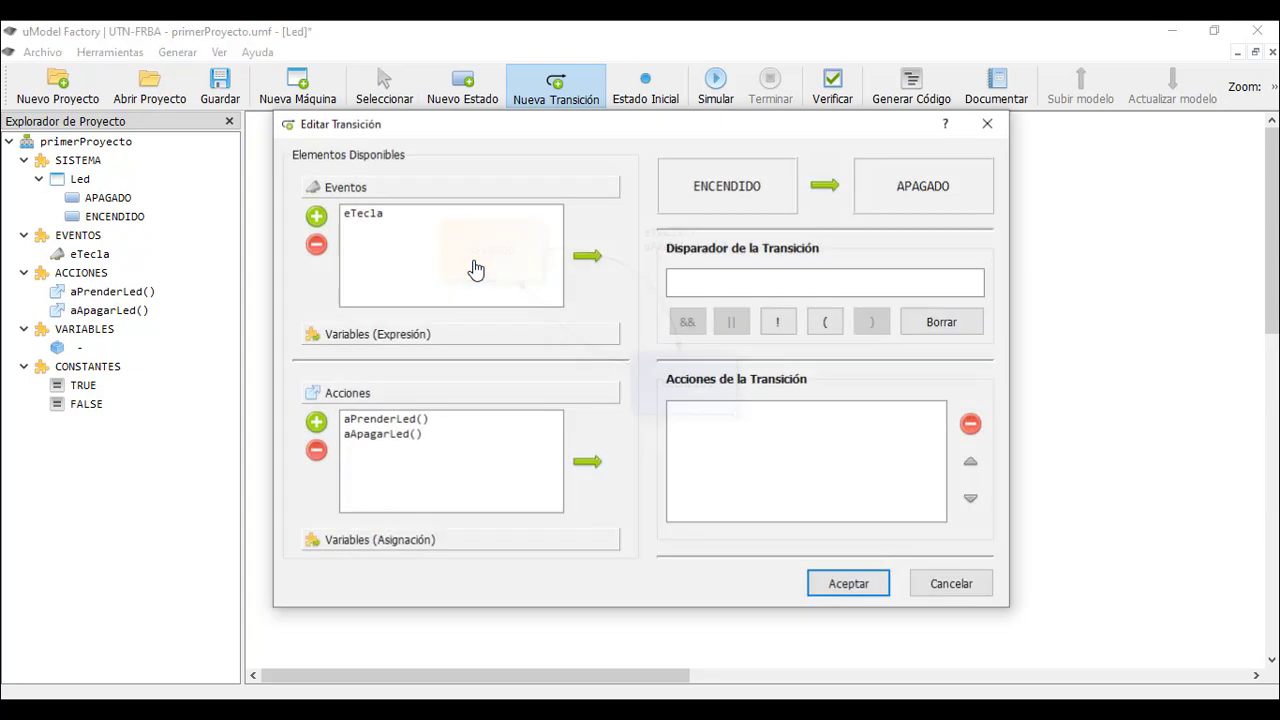
pyautogui.click(421, 222)
pyautogui.click(595, 268)
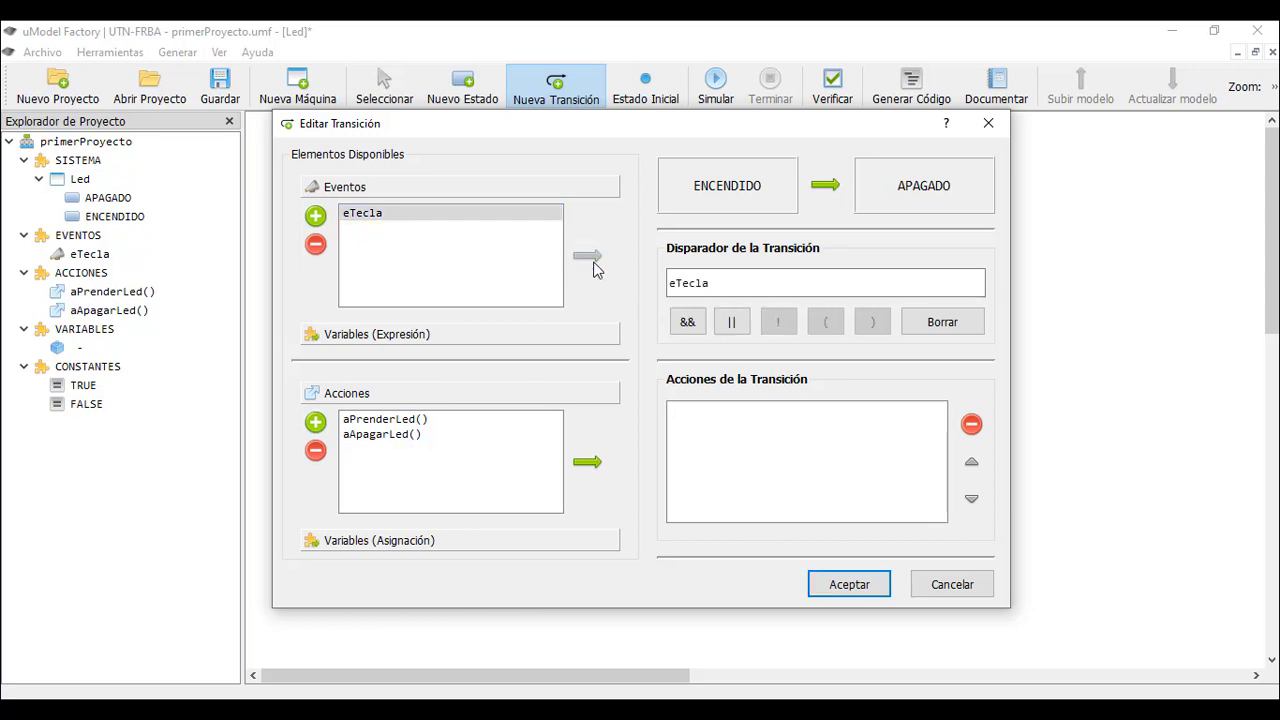
# Assign the aApagarLed() action to the ENCENDIDO to APAGADO transition and accept the transition
pyautogui.click(443, 437)
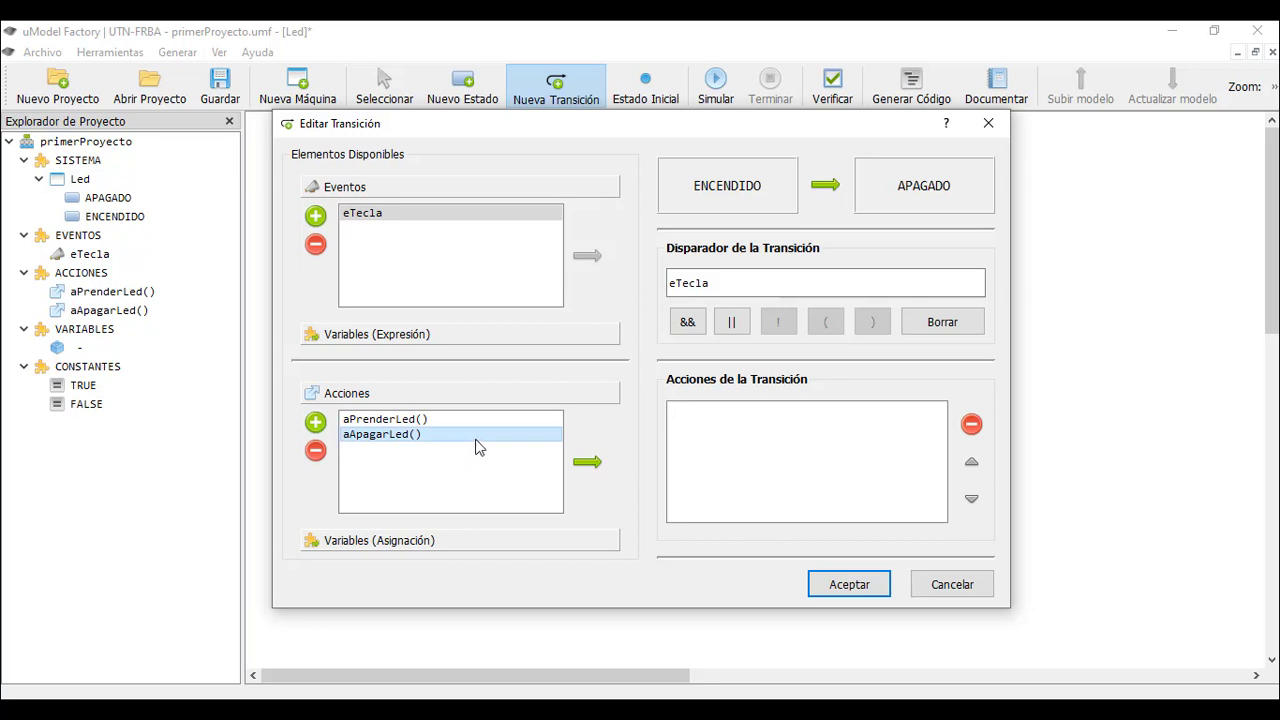
pyautogui.click(587, 461)
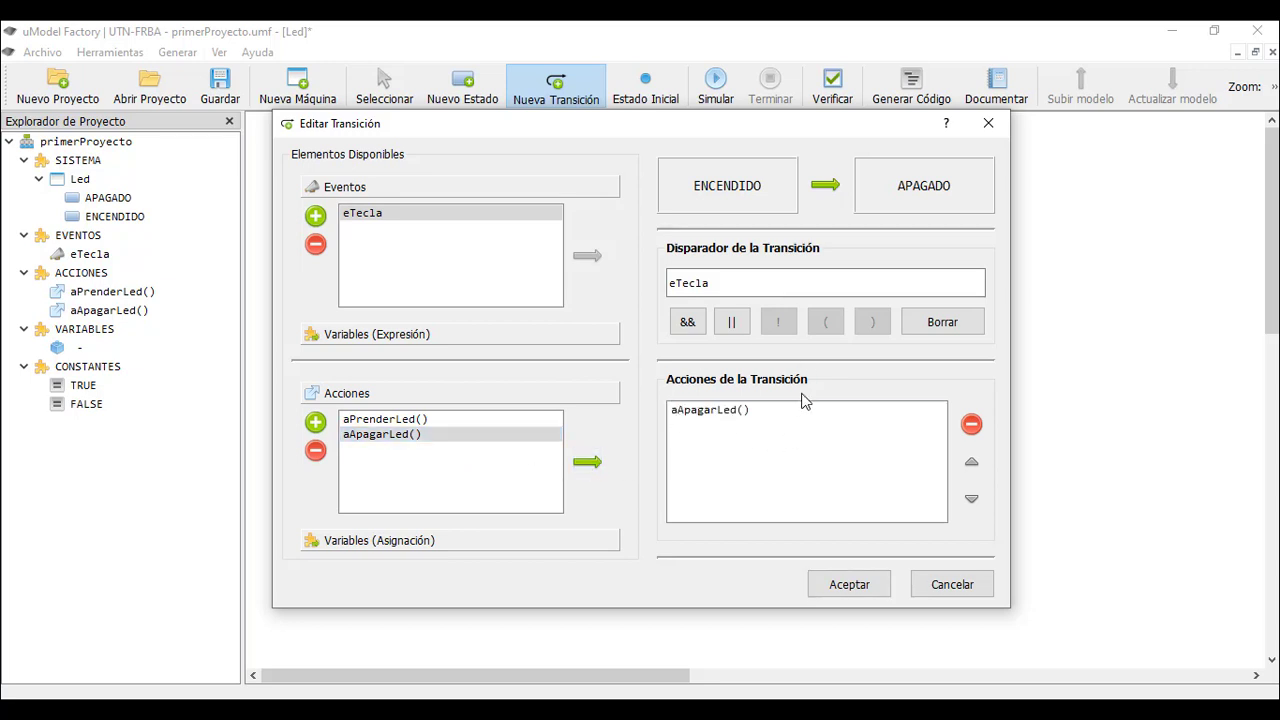
pyautogui.click(857, 590)
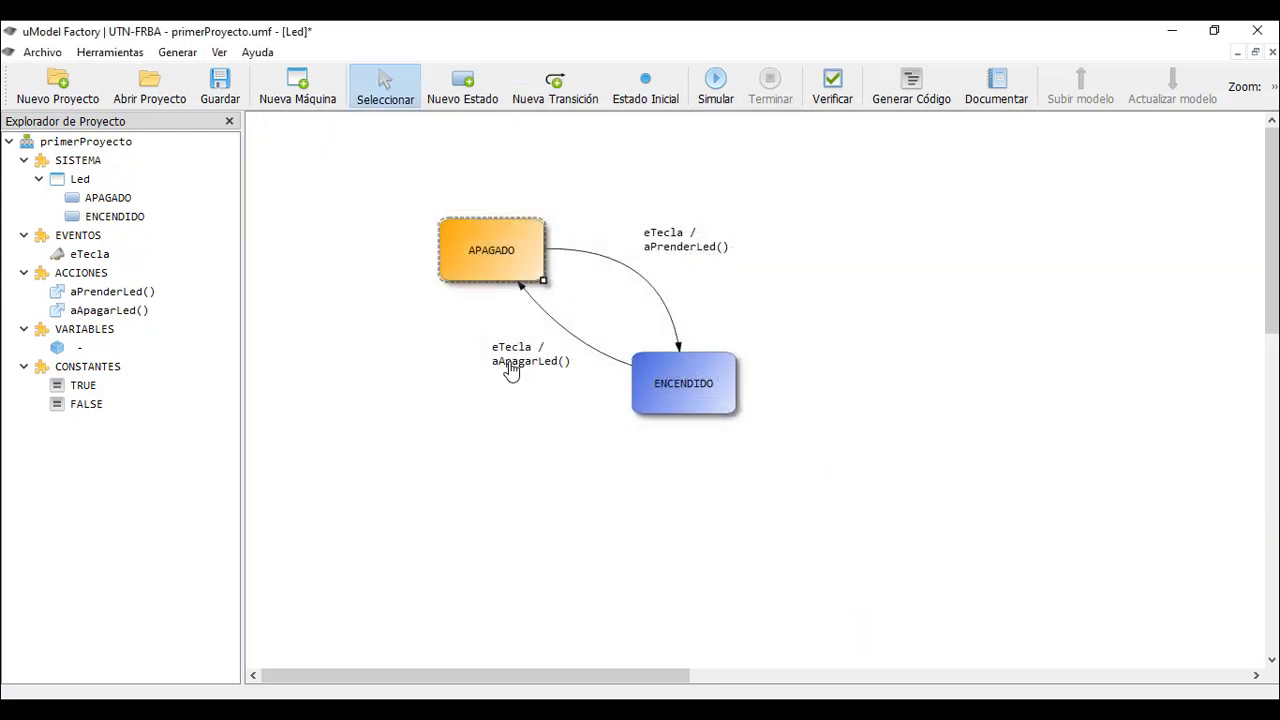
# Bow the ENCENDIDO to APAGADO transition outward with its label beside the curve, and save the project
pyautogui.moveTo(509, 369); pyautogui.dragTo(491, 409)
pyautogui.moveTo(574, 341); pyautogui.dragTo(537, 366)
pyautogui.click(461, 393)
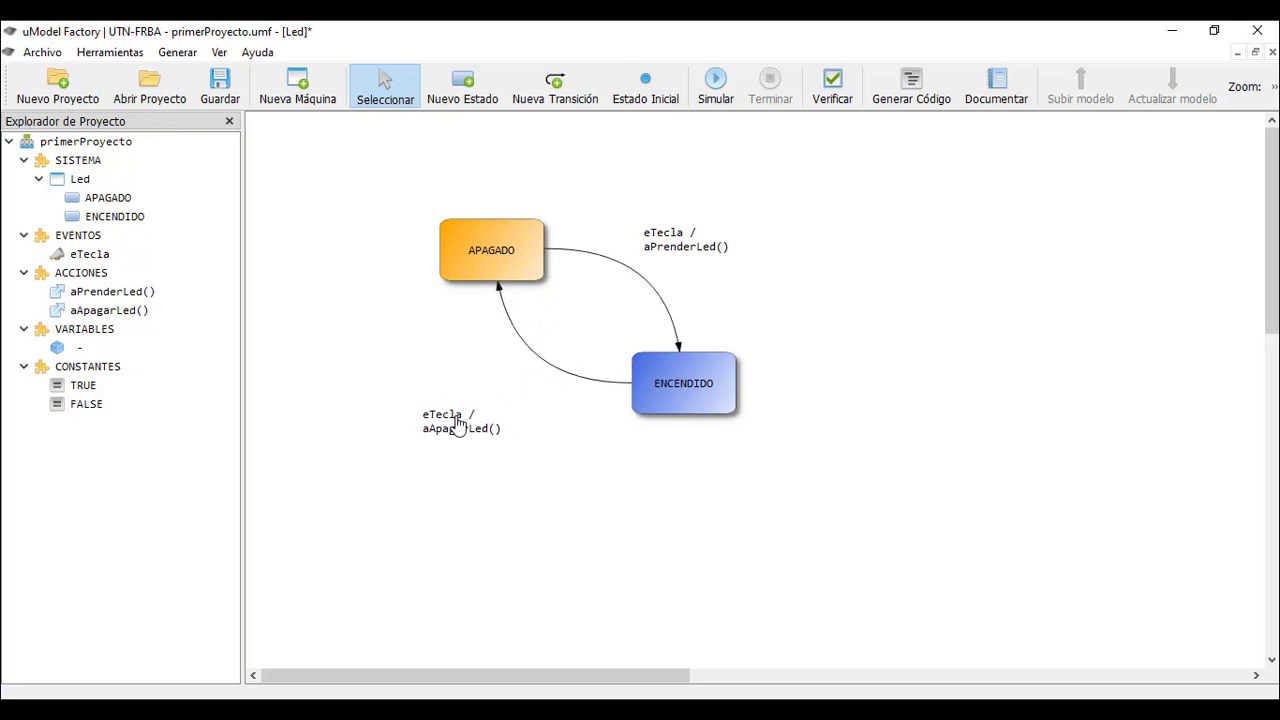
pyautogui.moveTo(462, 421); pyautogui.dragTo(496, 390)
pyautogui.click(474, 367)
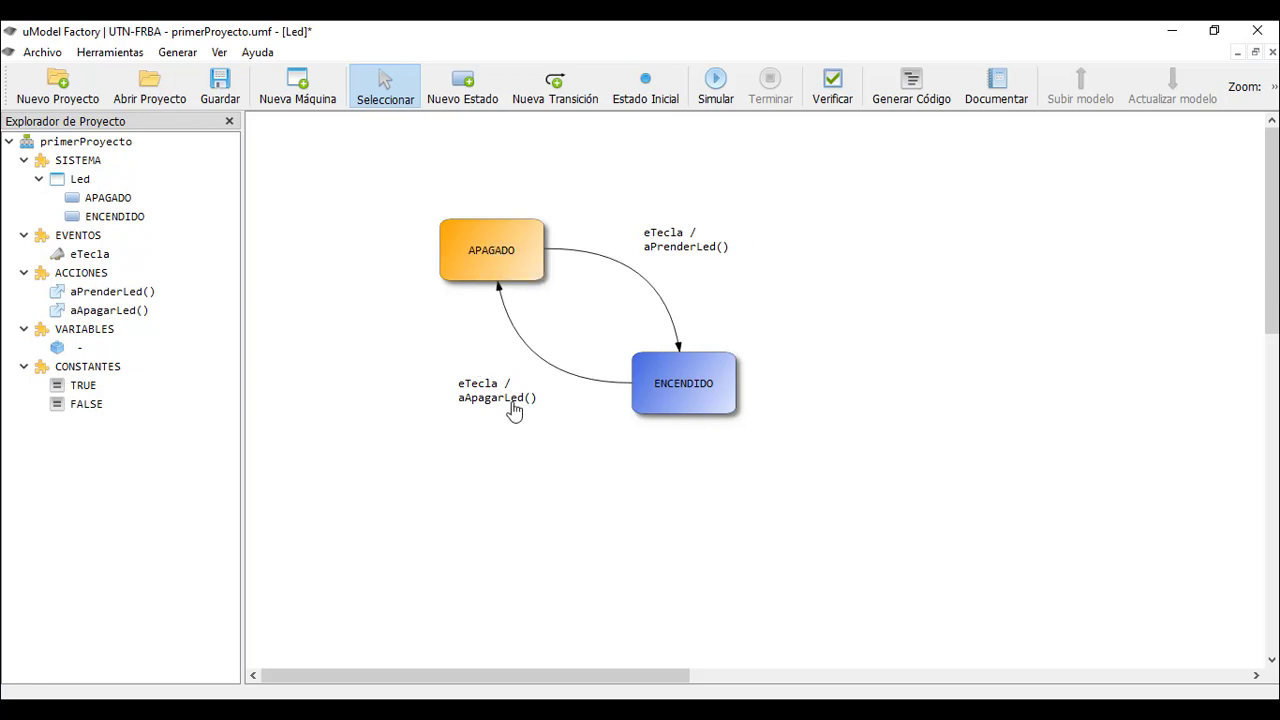
pyautogui.click(232, 103)
# View the initial state choices without picking one, and run the model verification with no initial state defined
pyautogui.click(651, 100)
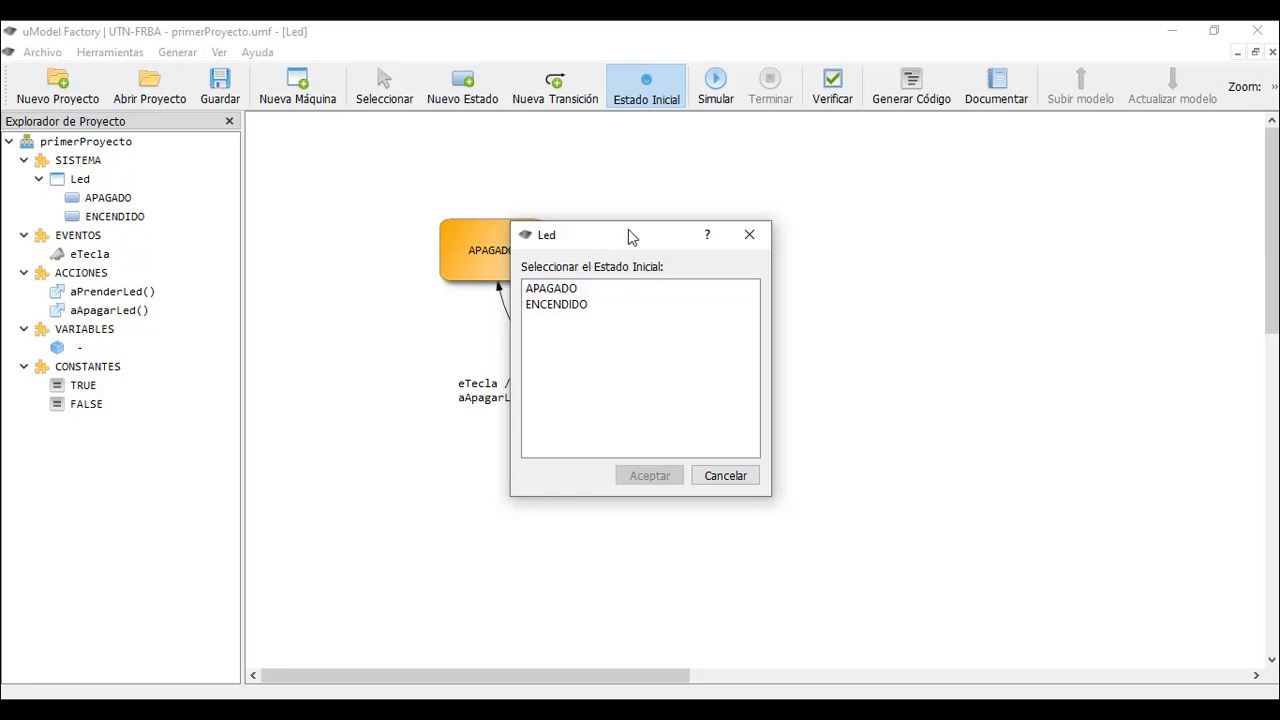
pyautogui.click(749, 235)
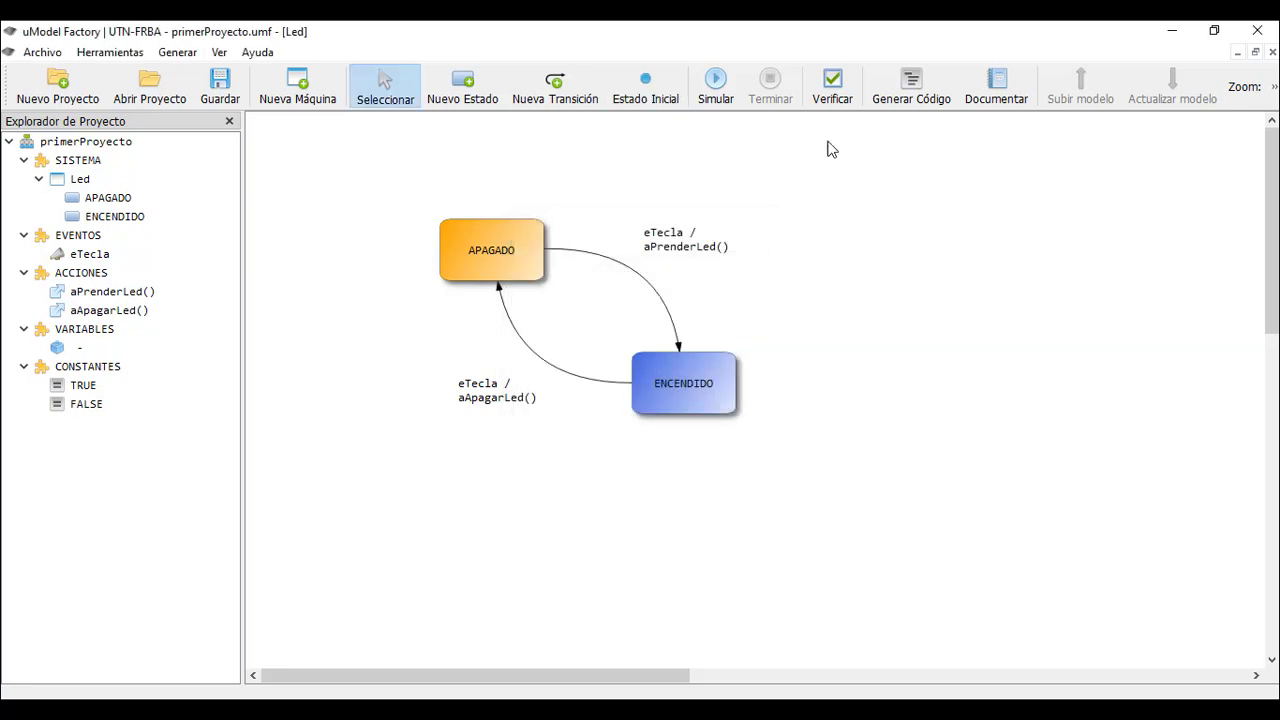
pyautogui.click(846, 87)
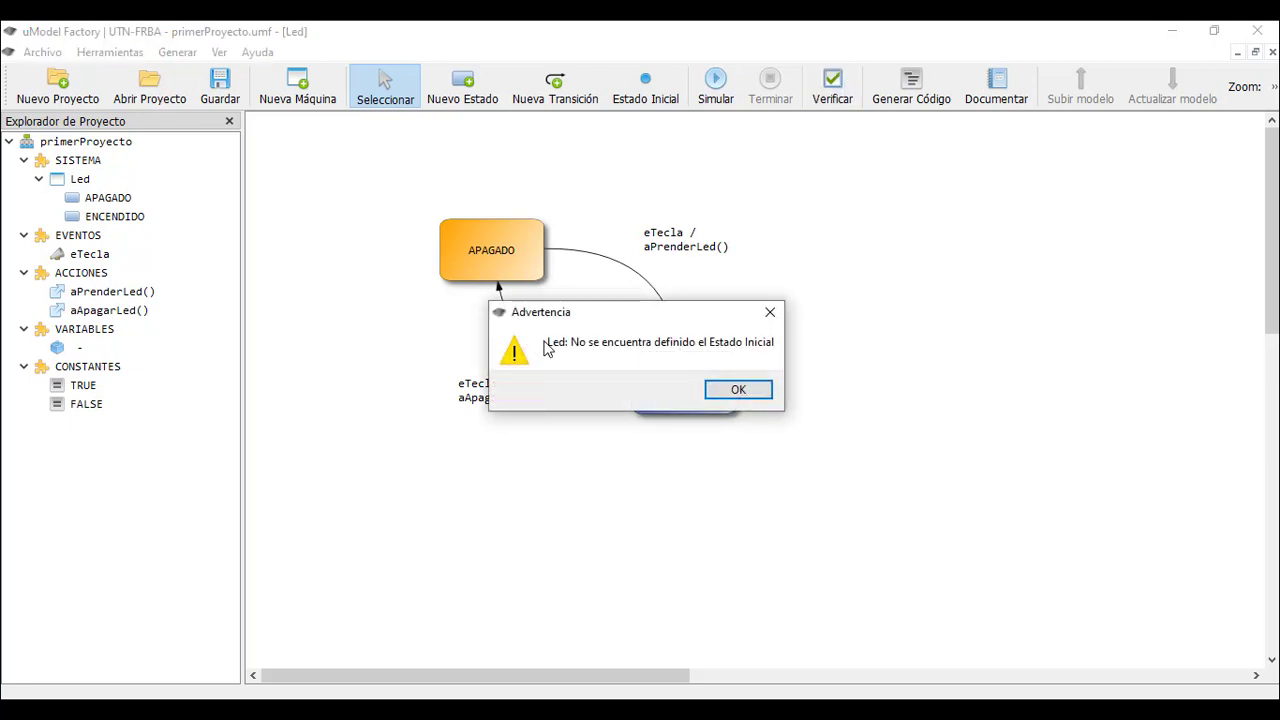
pyautogui.click(752, 396)
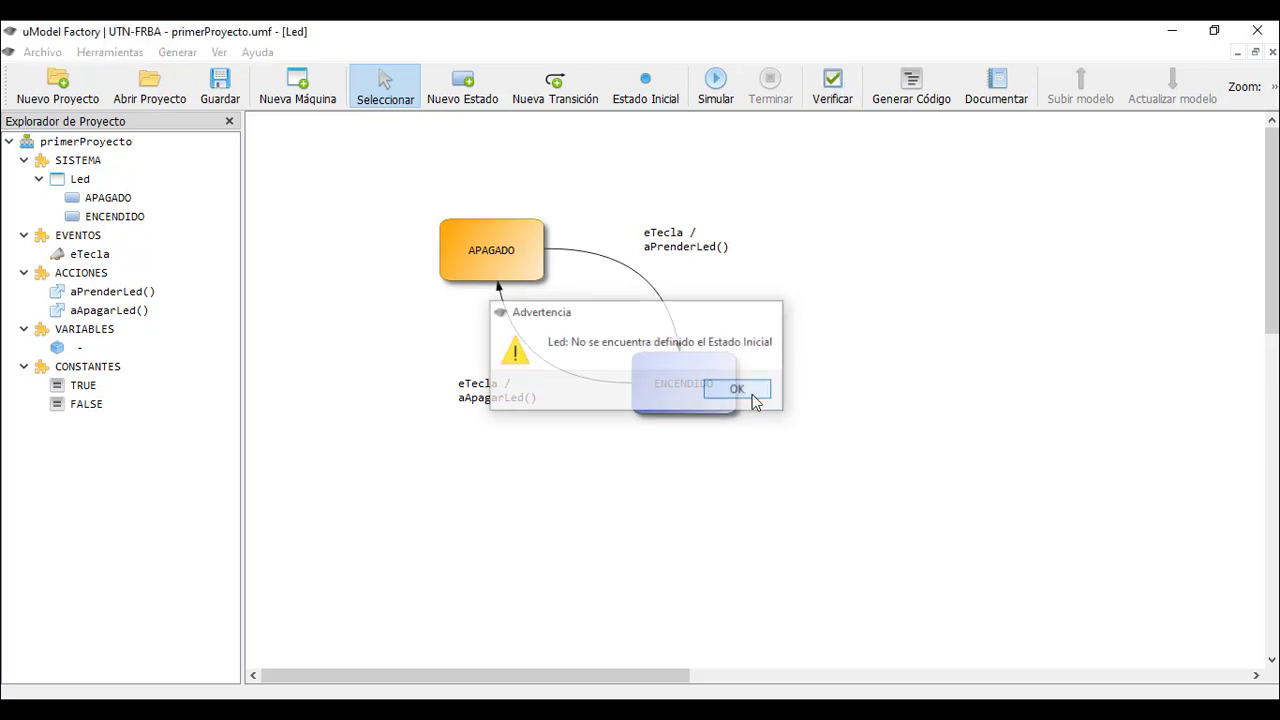
# Set APAGADO as the initial state of the Led machine, with aApagarLed() as its reset transition action
pyautogui.click(632, 103)
pyautogui.click(558, 292)
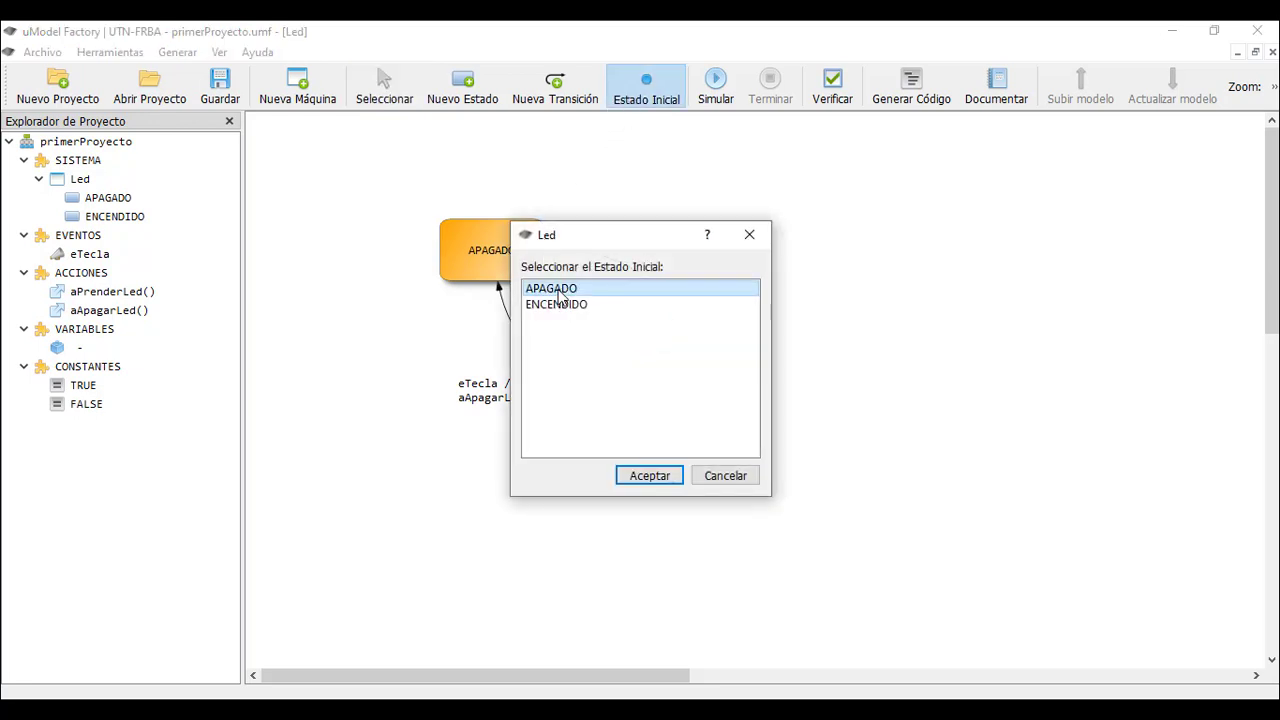
pyautogui.click(649, 477)
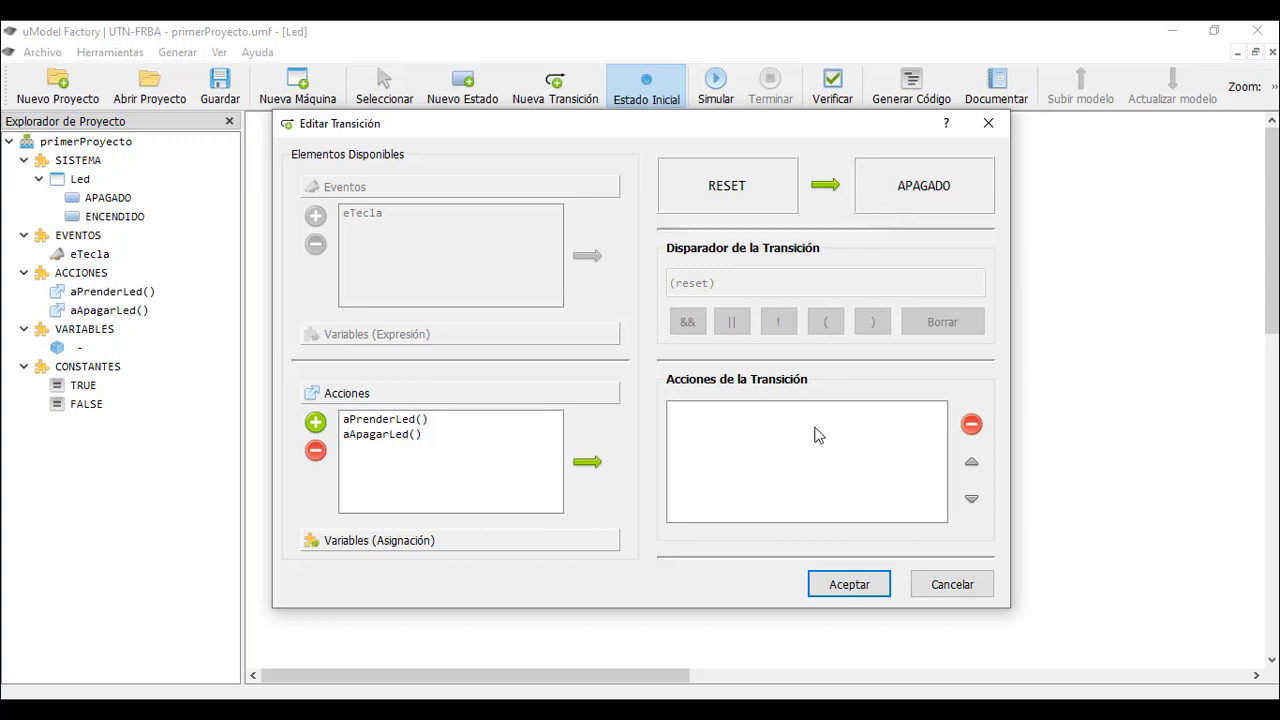
pyautogui.click(412, 437)
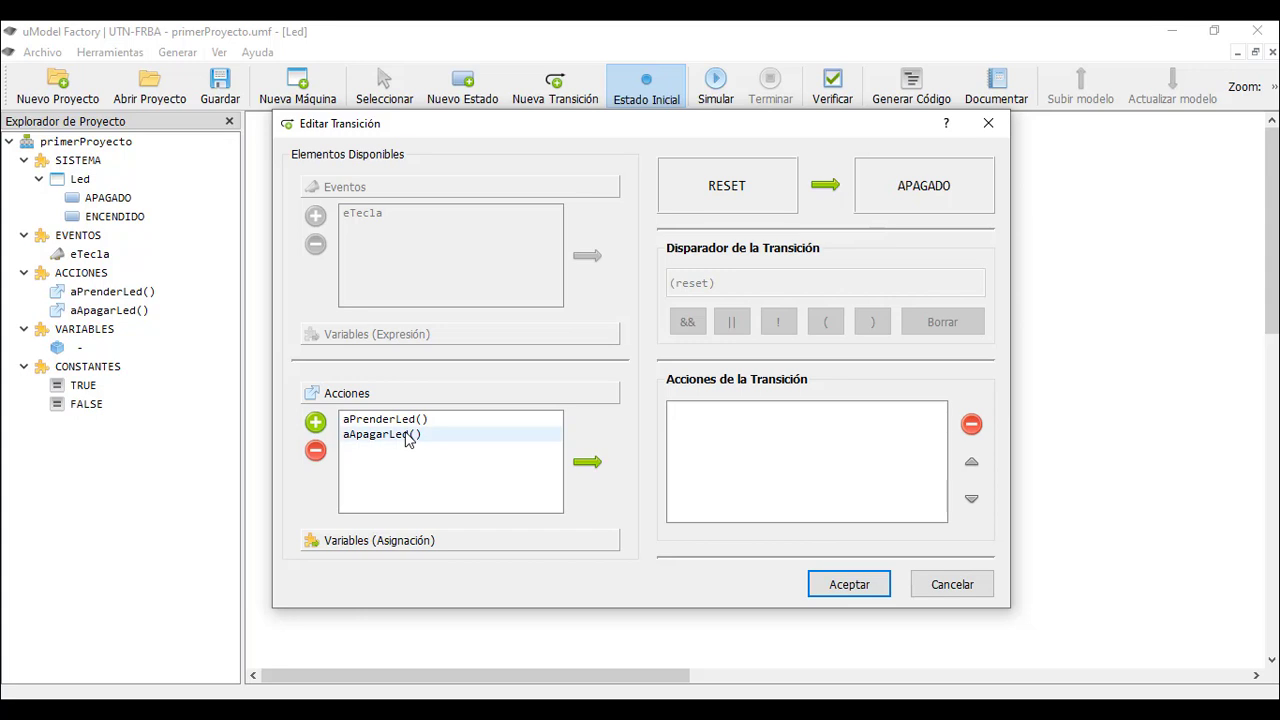
pyautogui.click(589, 463)
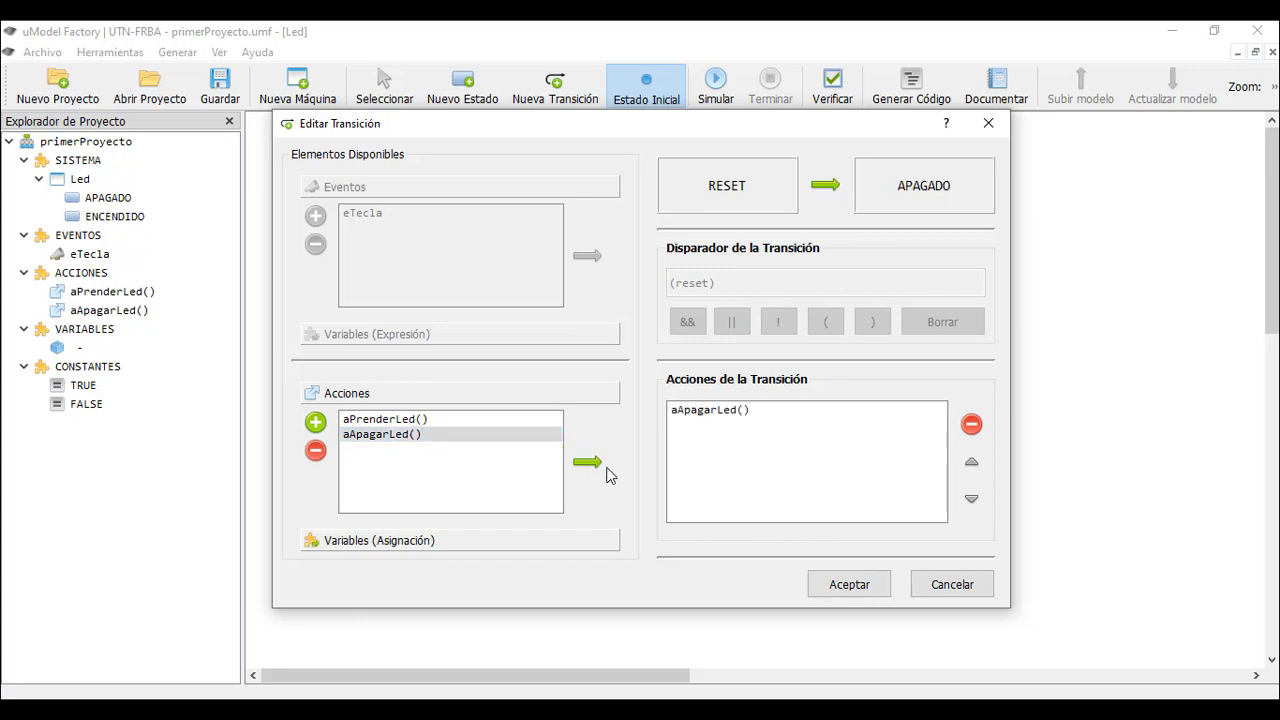
pyautogui.click(847, 585)
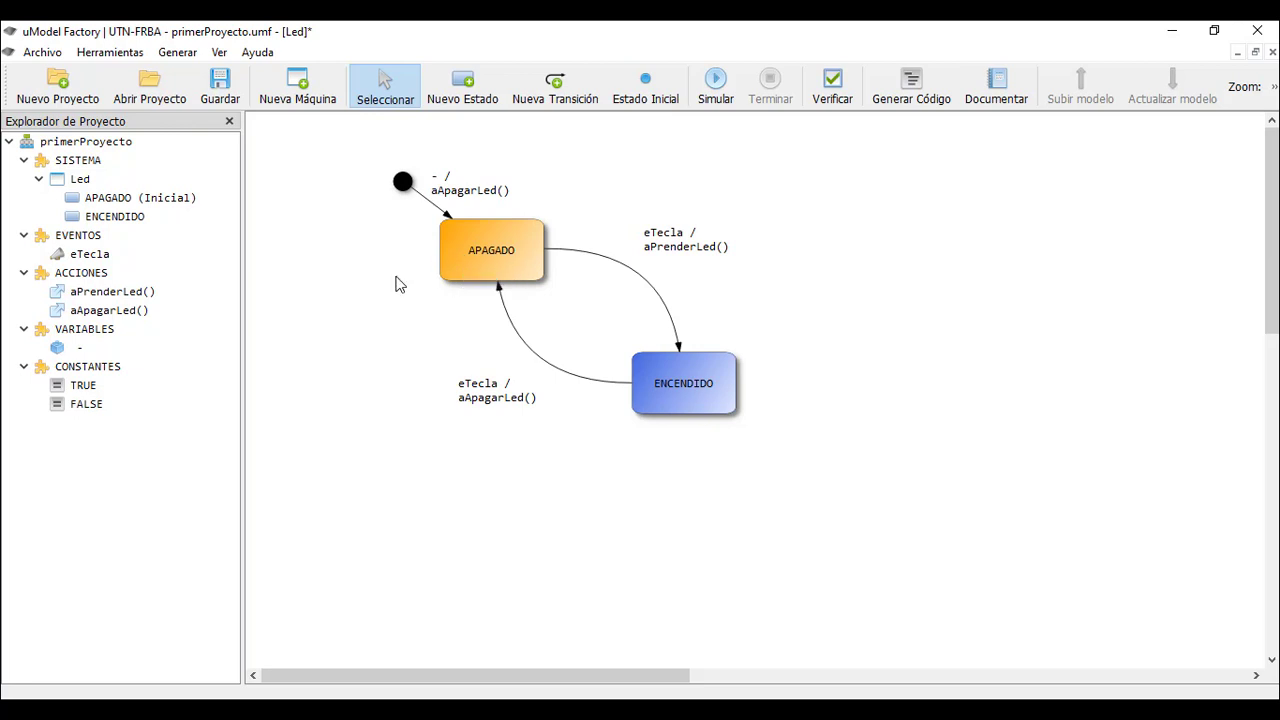
# Save the project and verify the model, reviewing the checks on its states and unused elements
pyautogui.click(212, 96)
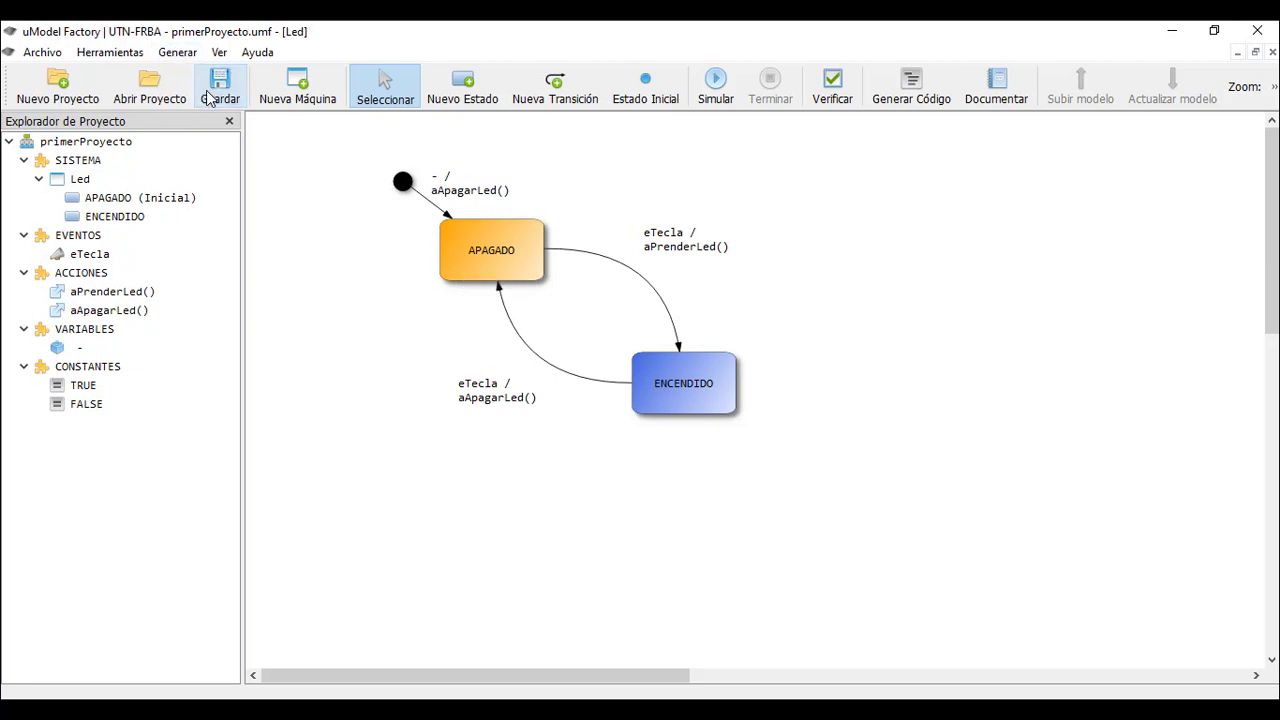
pyautogui.click(831, 98)
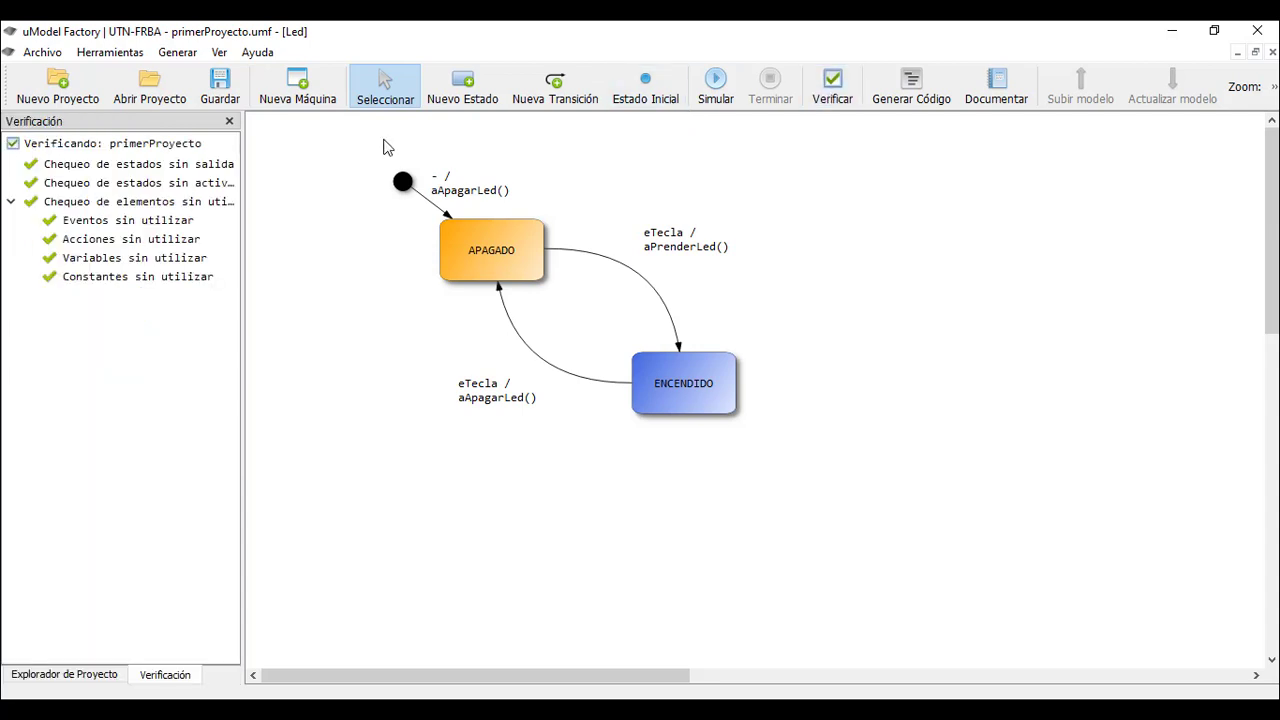
pyautogui.click(170, 164)
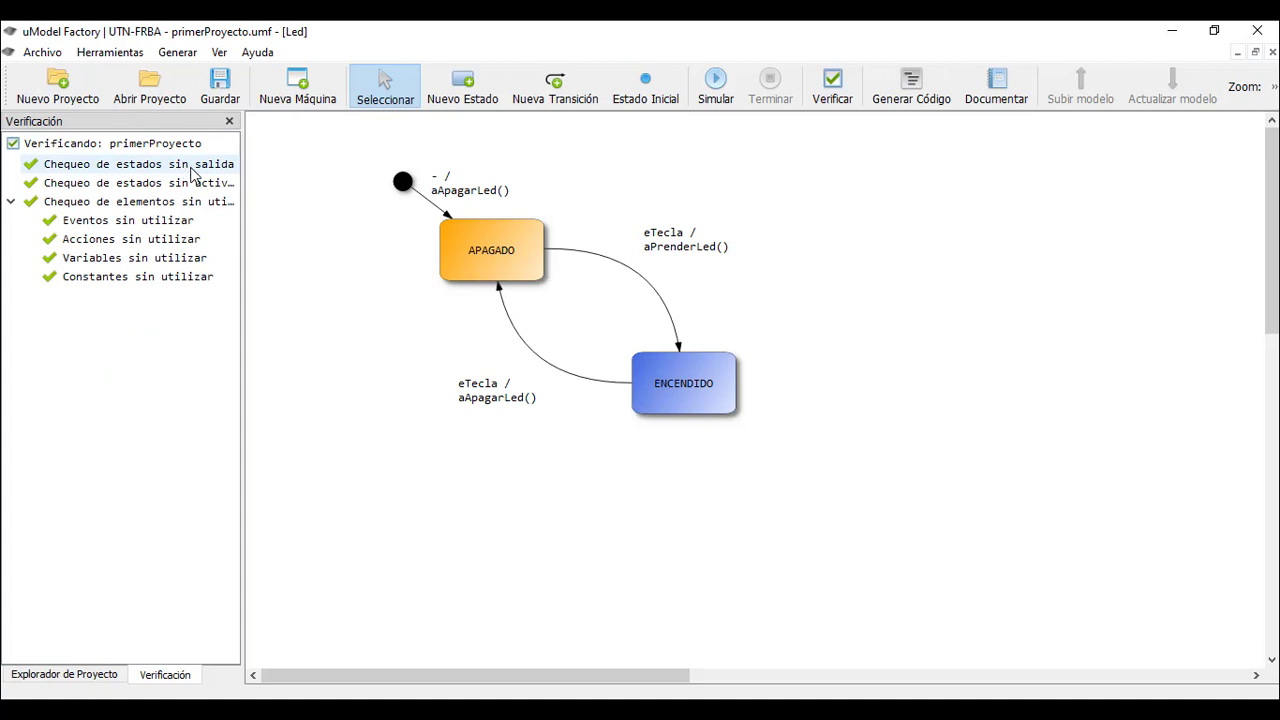
pyautogui.click(193, 186)
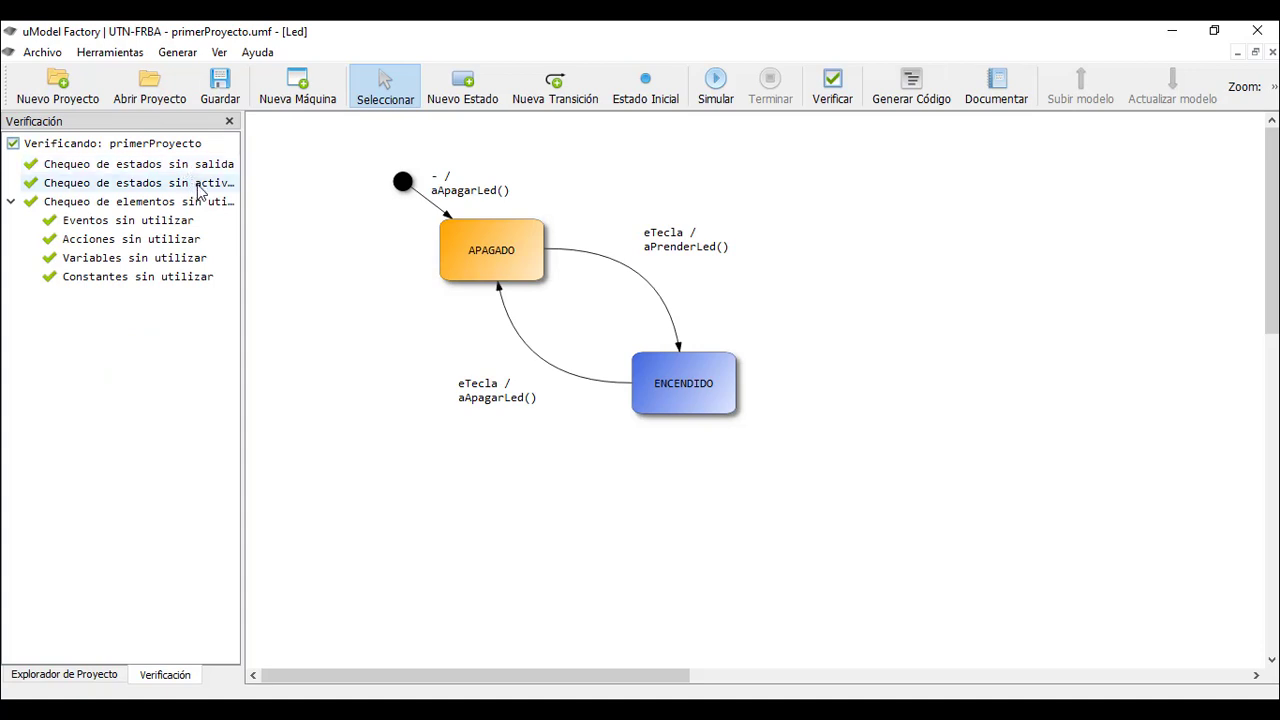
pyautogui.click(193, 221)
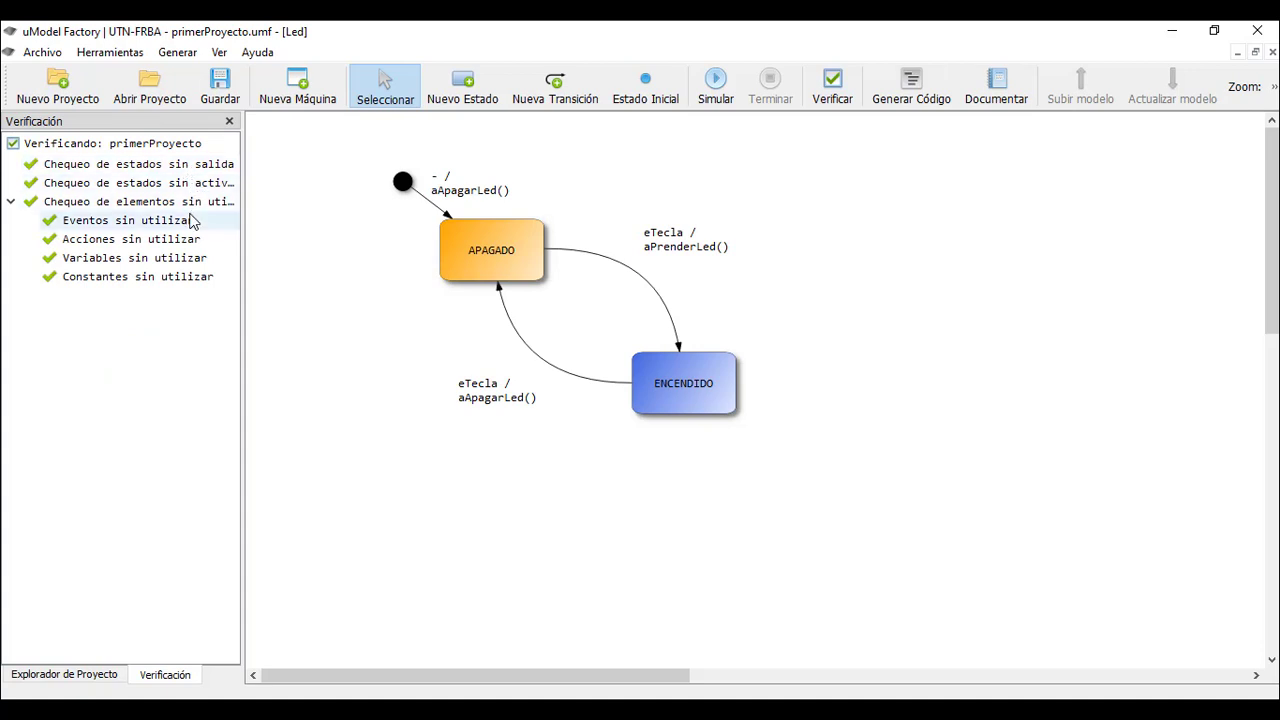